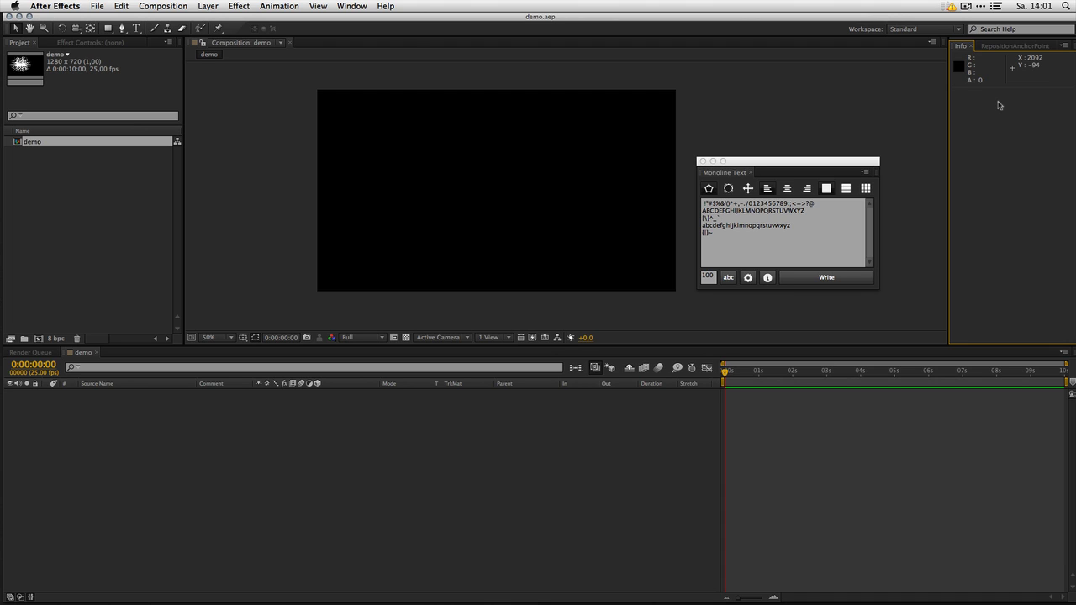
- Switch to Chrome and view the Adobe forum post, then the RepositionAnchorPoint product page
{"action": "key", "text": "super+Tab"}
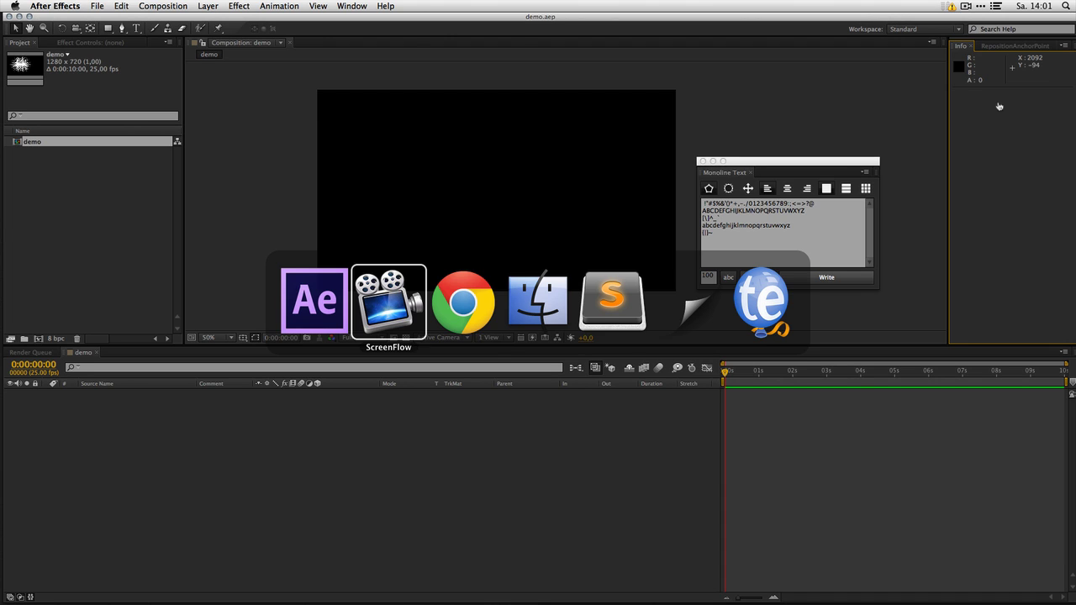
{"action": "key", "text": "super+Tab"}
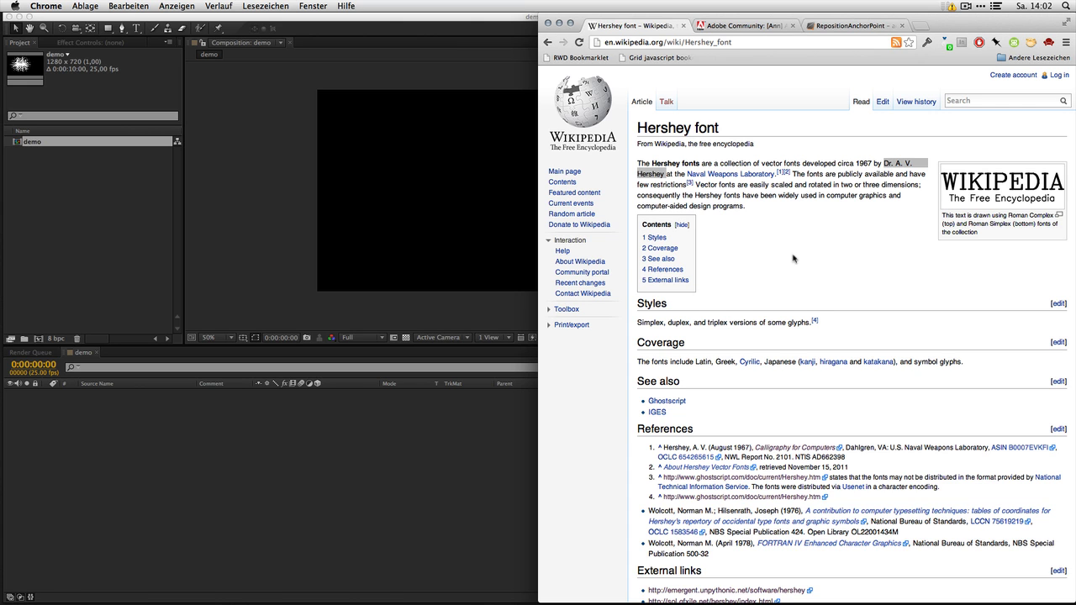
{"action": "left_click", "coordinate": [743, 27]}
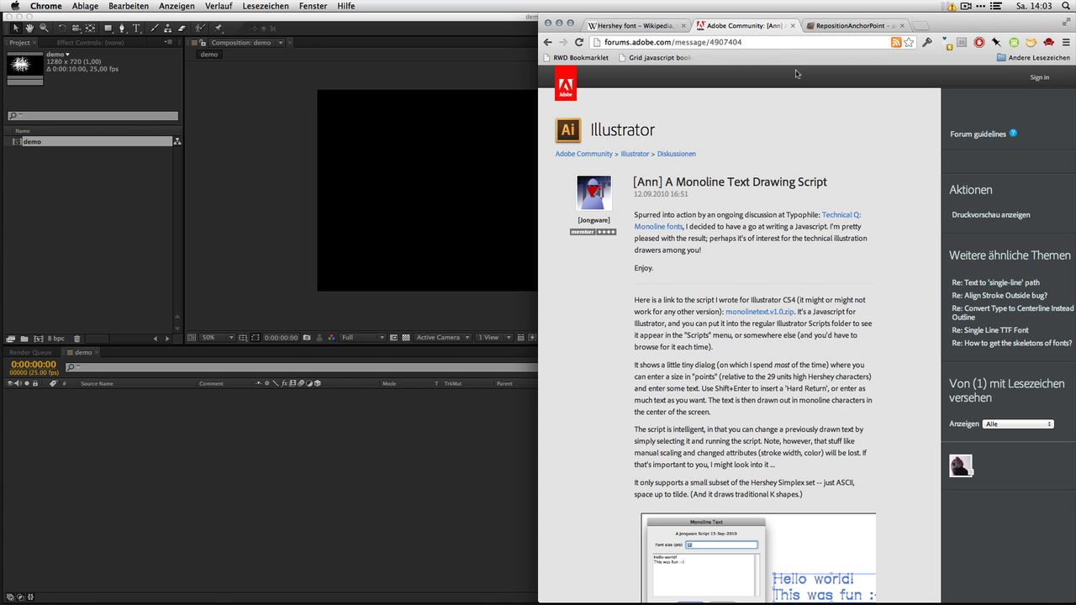
{"action": "left_click", "coordinate": [855, 28]}
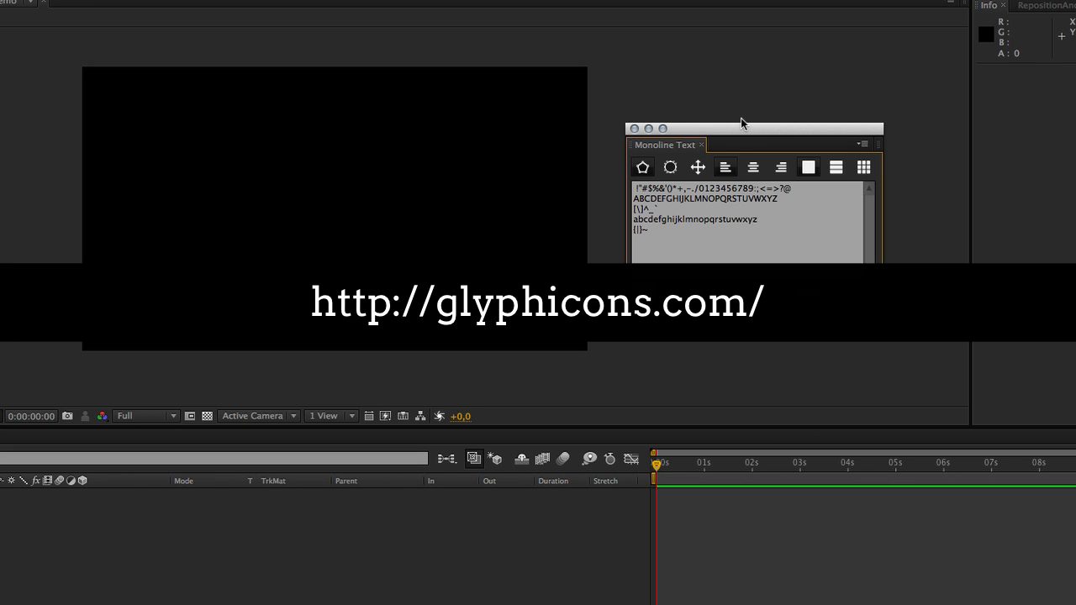
- Highlight the full supported character set in the Monoline Text panel's text box
{"action": "left_click_drag", "start_coordinate": [678, 248], "coordinate": [595, 166]}
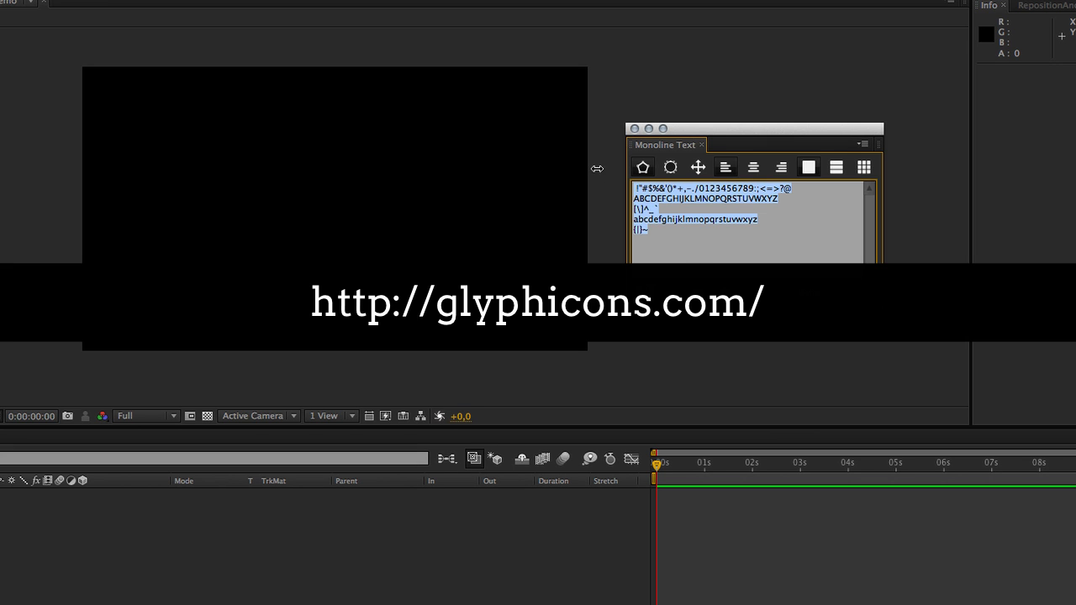
- Replace the character set in the Monoline Text box with 'I love scripting'
{"action": "left_click", "coordinate": [653, 231]}
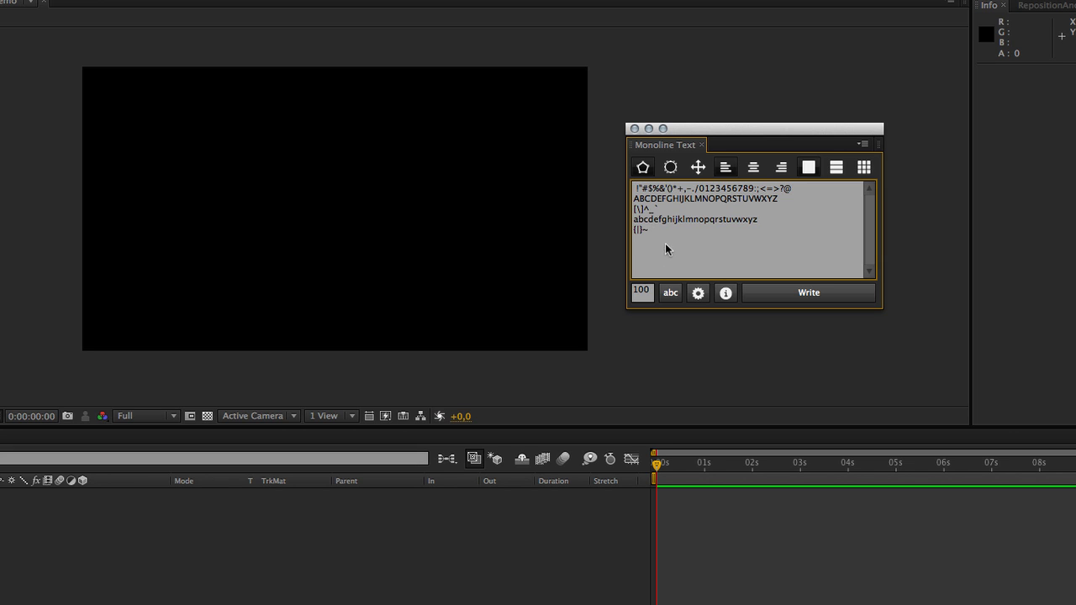
{"action": "key", "text": "ctrl+a"}
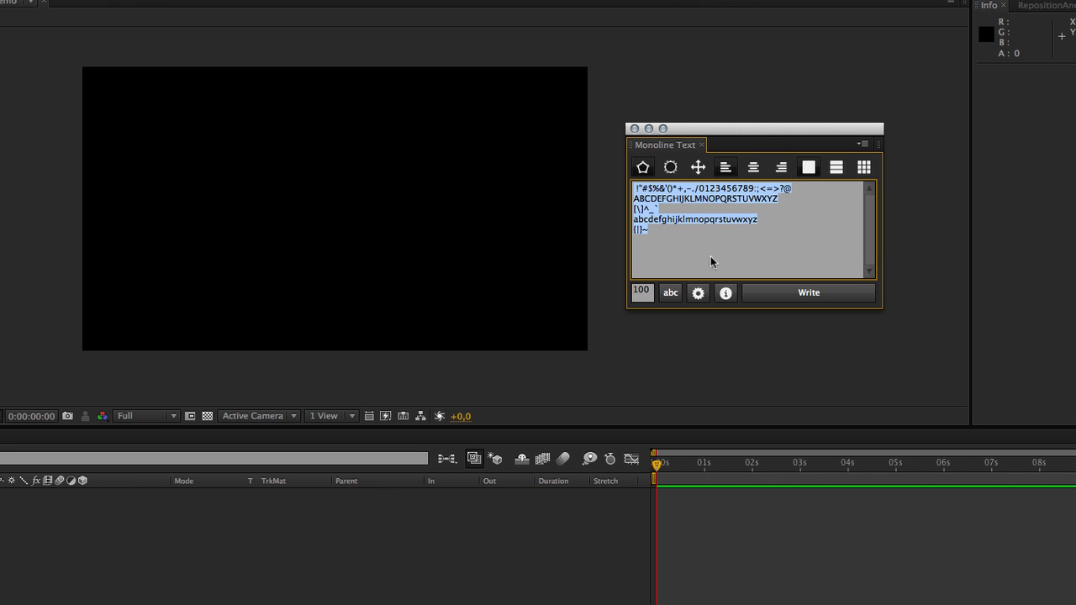
{"action": "left_click", "coordinate": [727, 261]}
{"action": "key", "text": "ctrl+a"}
{"action": "key", "text": "BackSpace"}
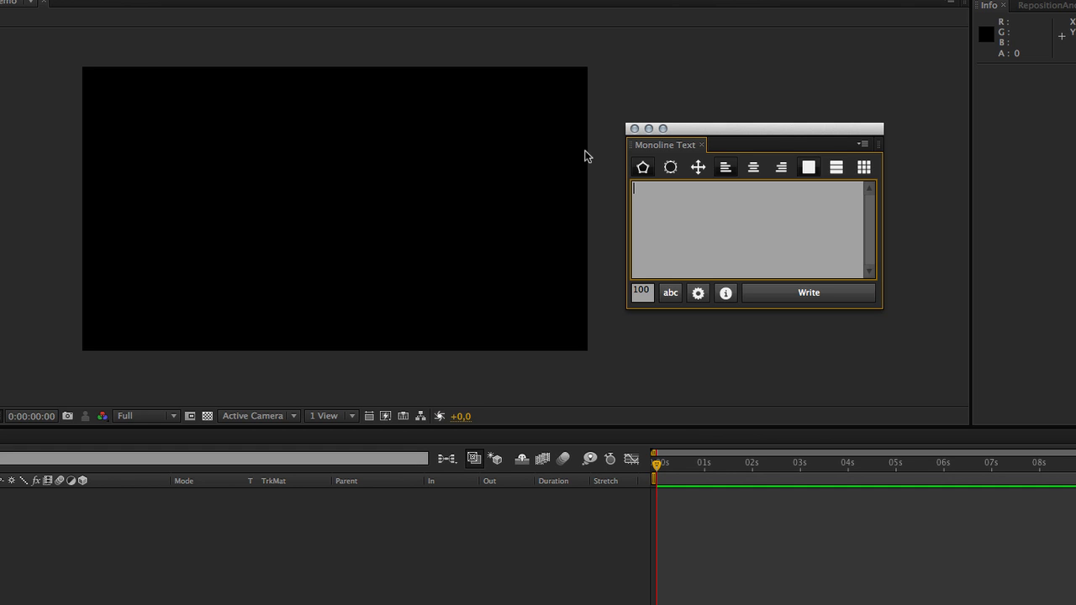
{"action": "type", "text": "I love scripting"}
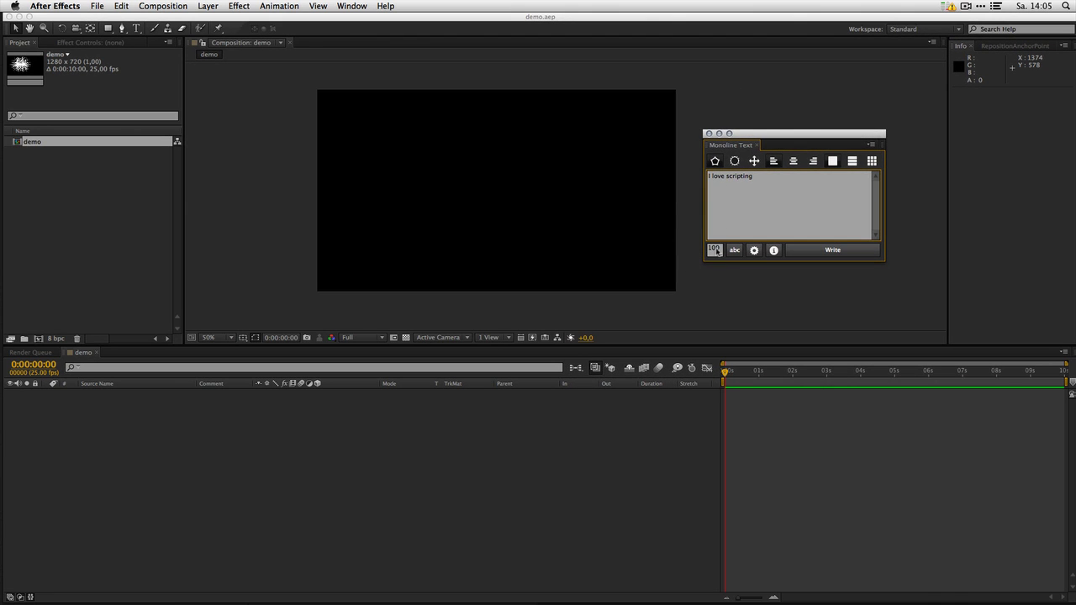
{"action": "key", "text": "Tab"}
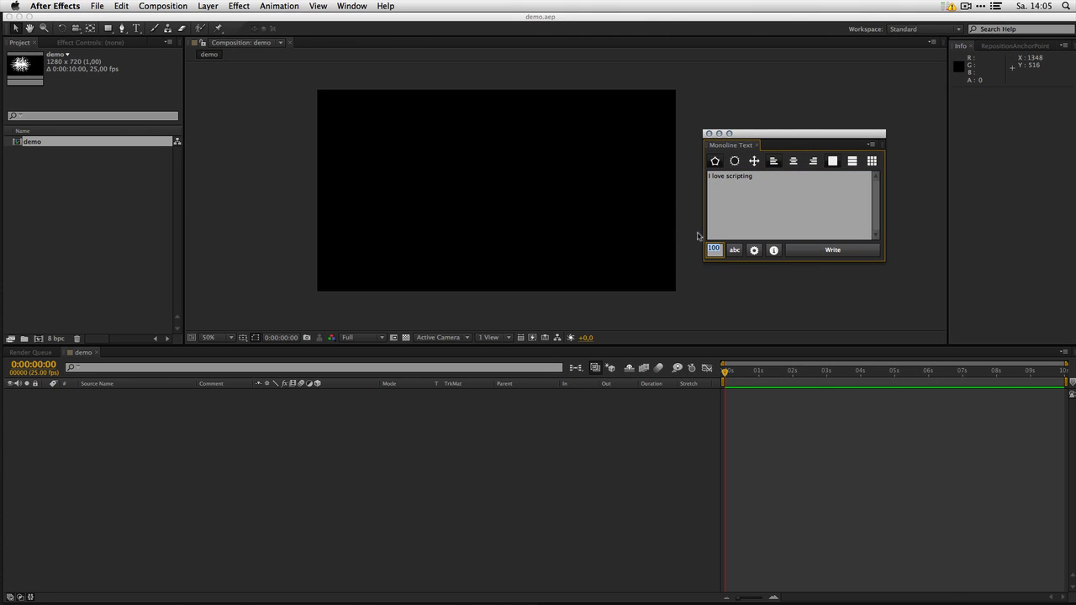
- Write 'I love scripting' as a monoline shape layer and select it
{"action": "left_click", "coordinate": [836, 255]}
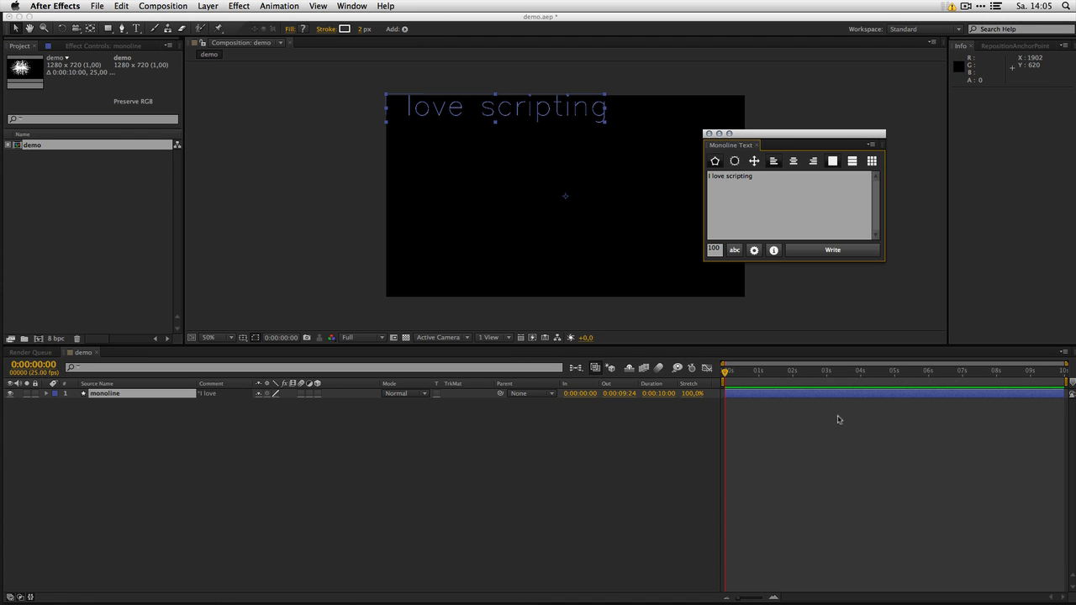
{"action": "left_click", "coordinate": [323, 487]}
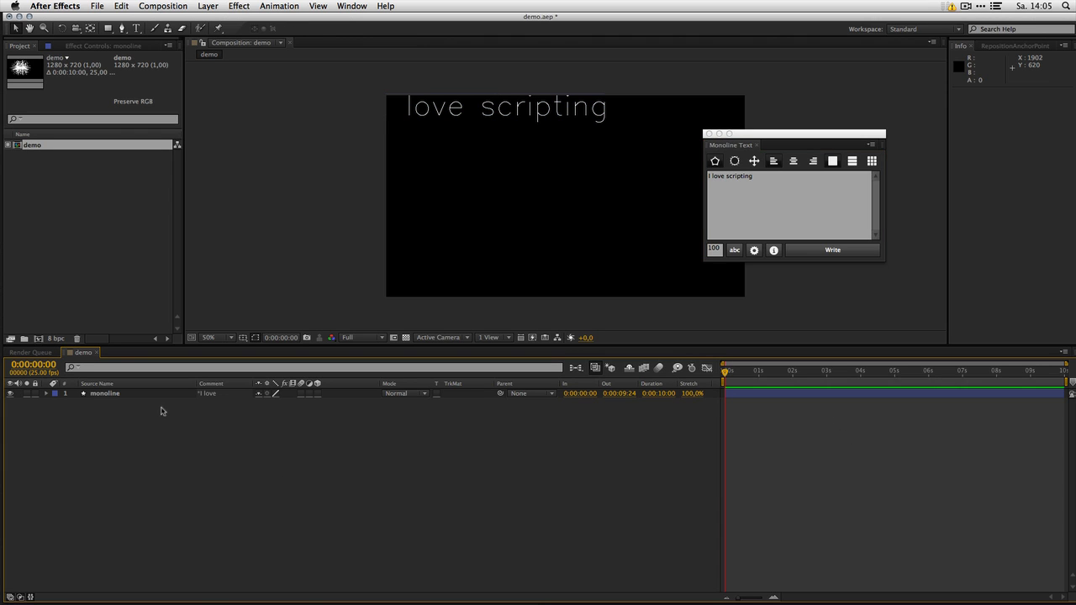
{"action": "left_click", "coordinate": [113, 397]}
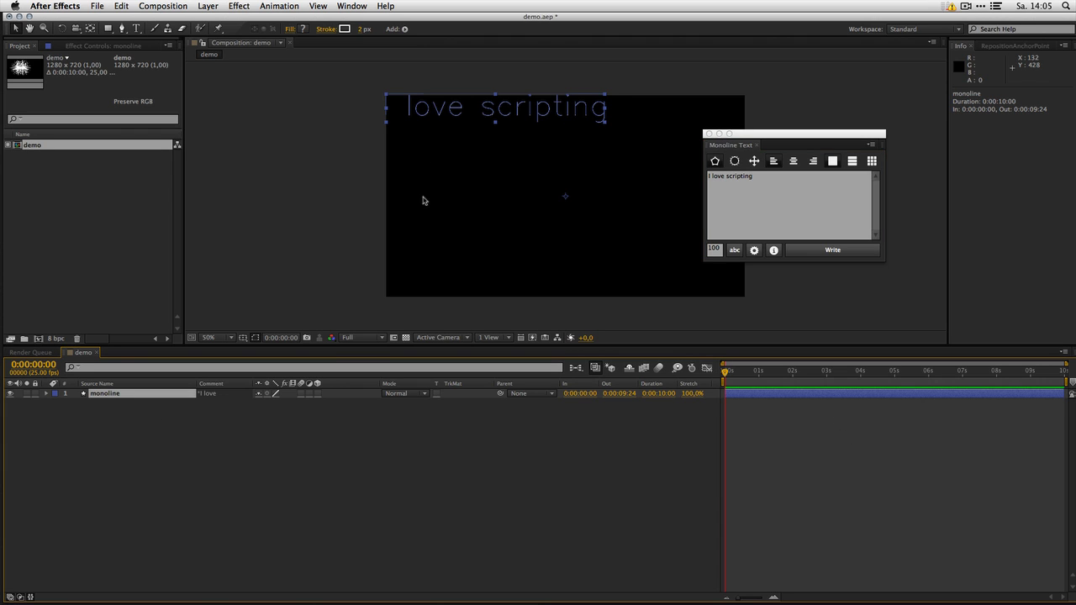
{"action": "left_click", "coordinate": [568, 206]}
{"action": "left_click", "coordinate": [520, 108]}
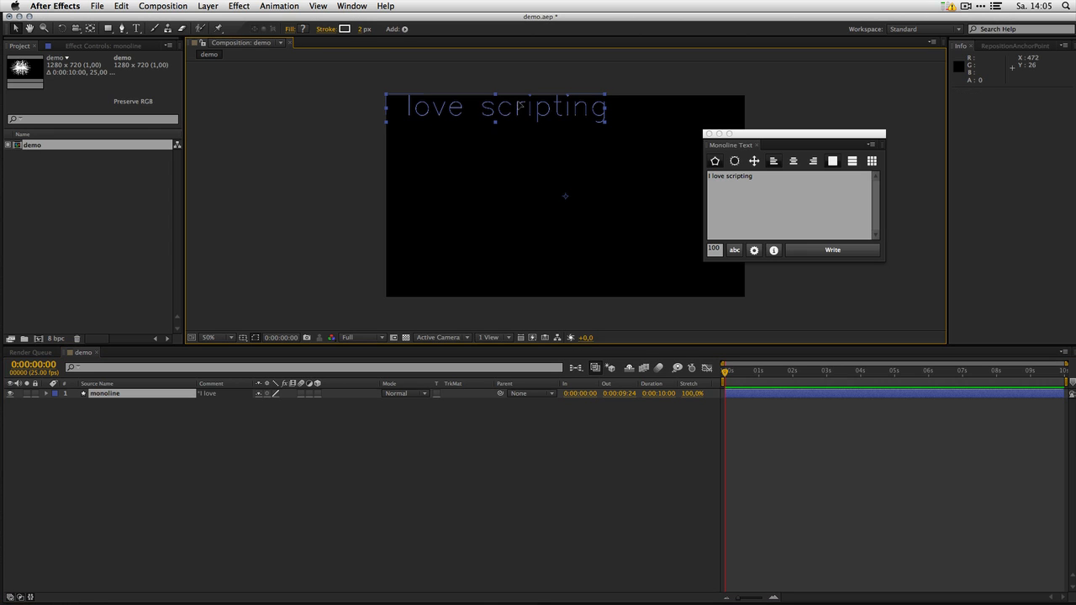
- Move the monoline layer's anchor point up-left onto the text with Pan Behind, then reselect the layer
{"action": "key", "text": "y"}
{"action": "left_click_drag", "start_coordinate": [569, 202], "coordinate": [511, 200]}
{"action": "key", "text": "v"}
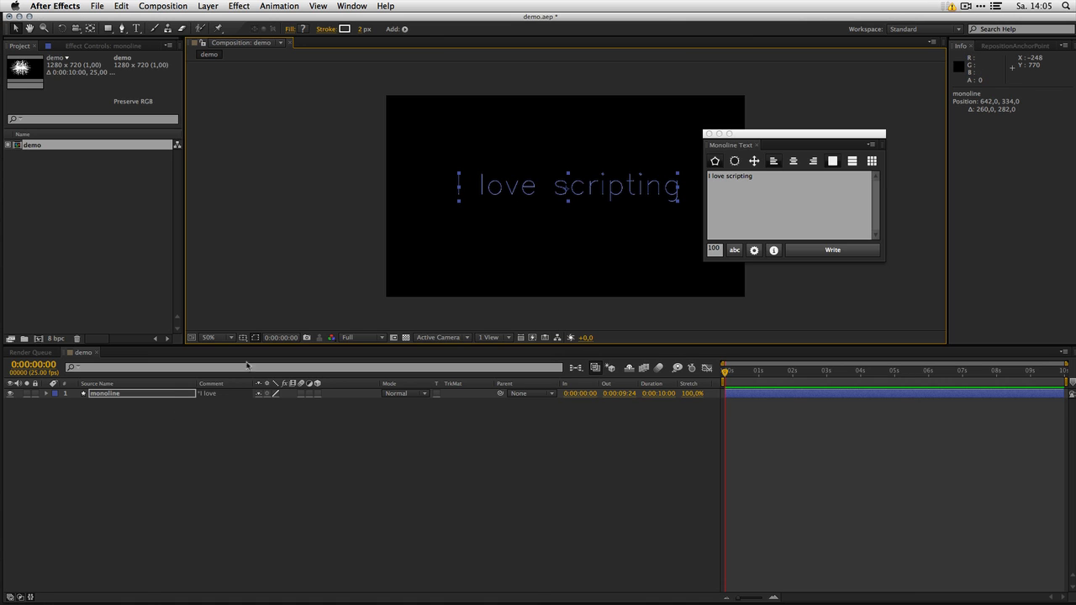
{"action": "left_click", "coordinate": [47, 394]}
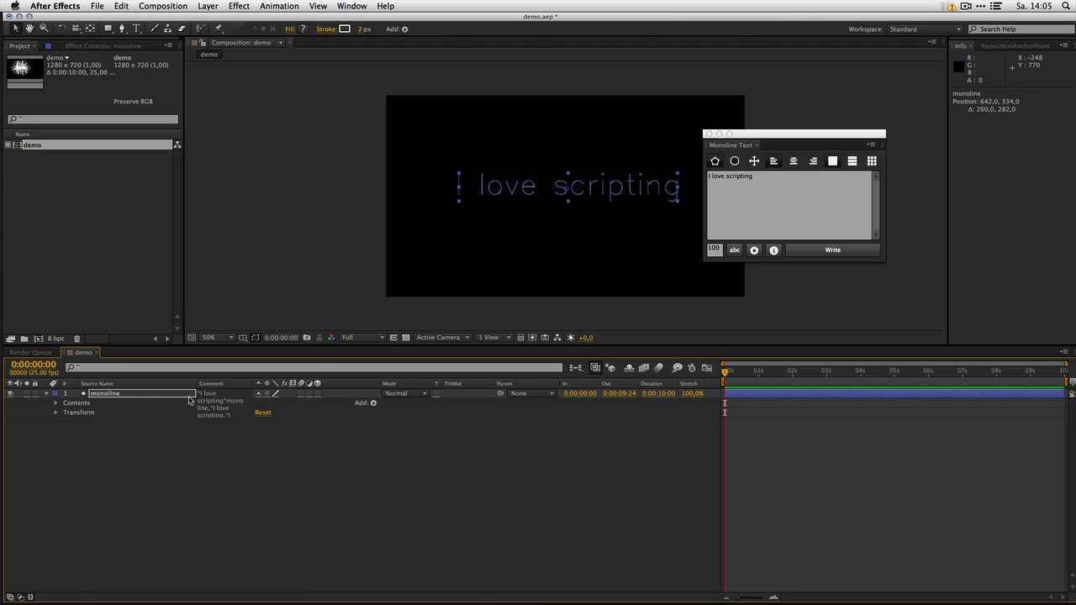
{"action": "left_click", "coordinate": [47, 394]}
{"action": "left_click", "coordinate": [103, 441]}
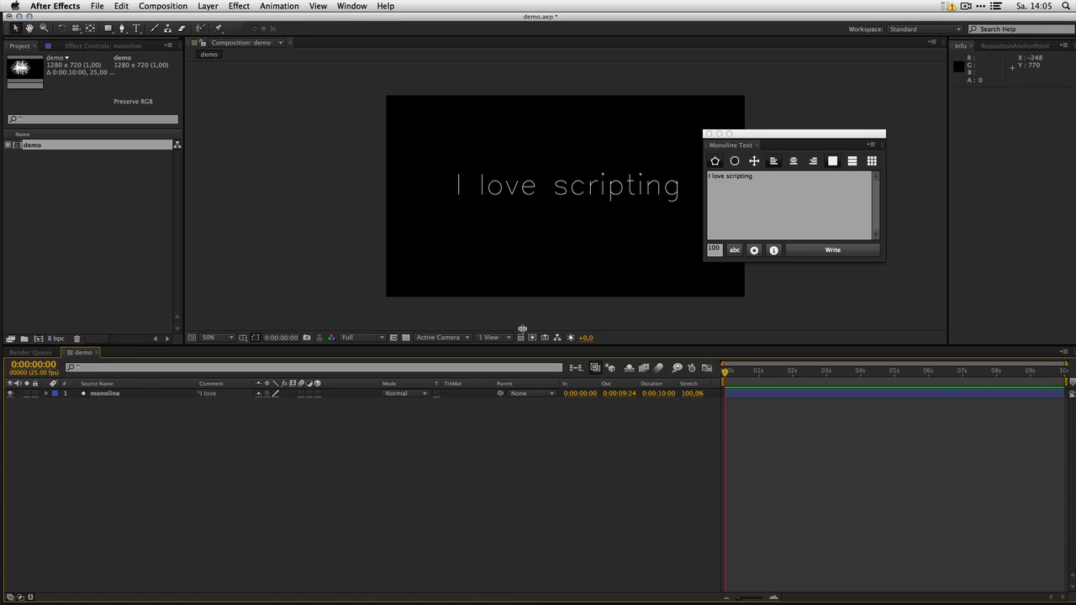
{"action": "left_click", "coordinate": [133, 393]}
- Delete the shape layer and redraw 'I love scripting' as masks on a solid
{"action": "key", "text": "Delete"}
{"action": "left_click", "coordinate": [734, 165]}
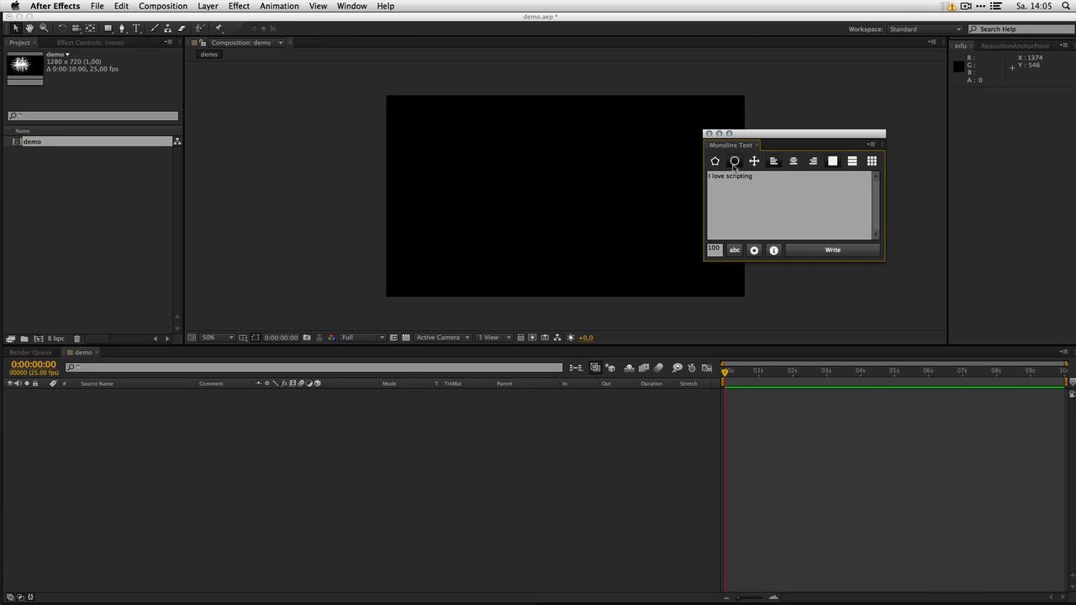
{"action": "left_click", "coordinate": [807, 250]}
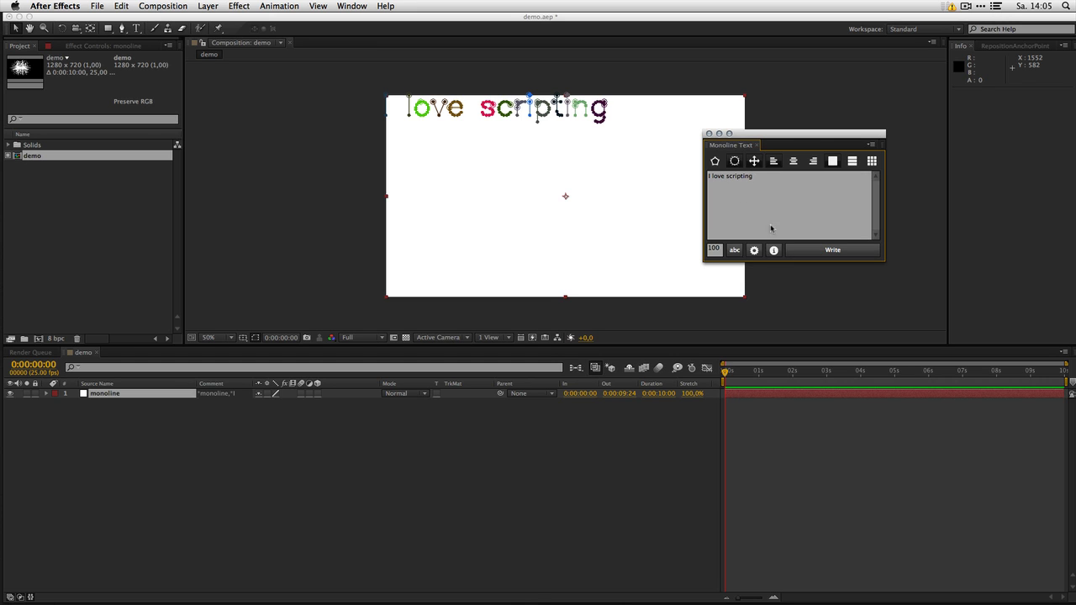
{"action": "left_click", "coordinate": [353, 447]}
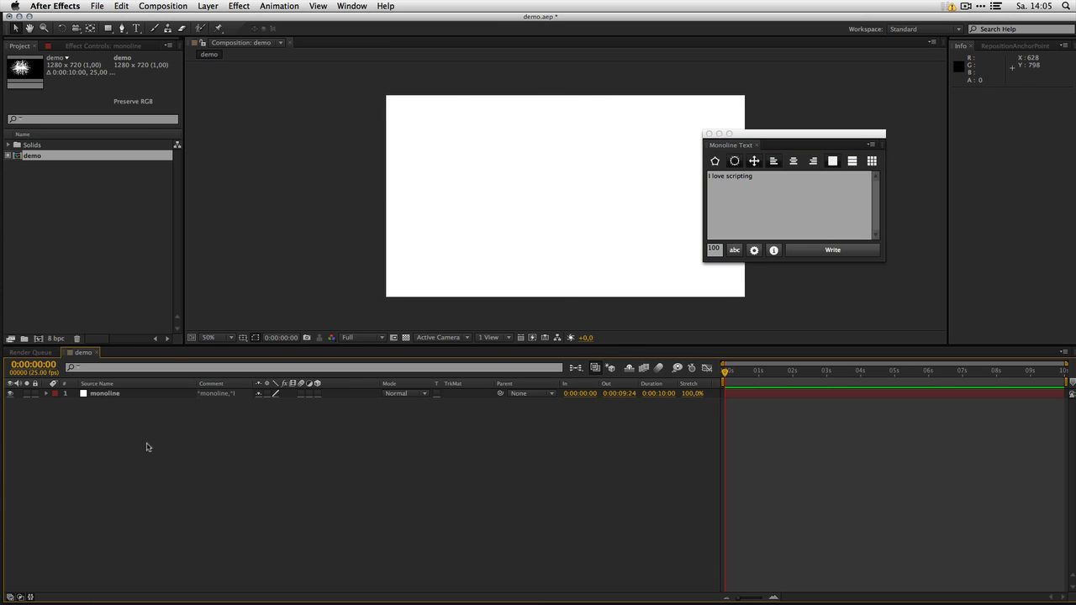
- Rewrite the text, then select the monoline and Null 1 layers in turn
{"action": "left_click", "coordinate": [832, 250]}
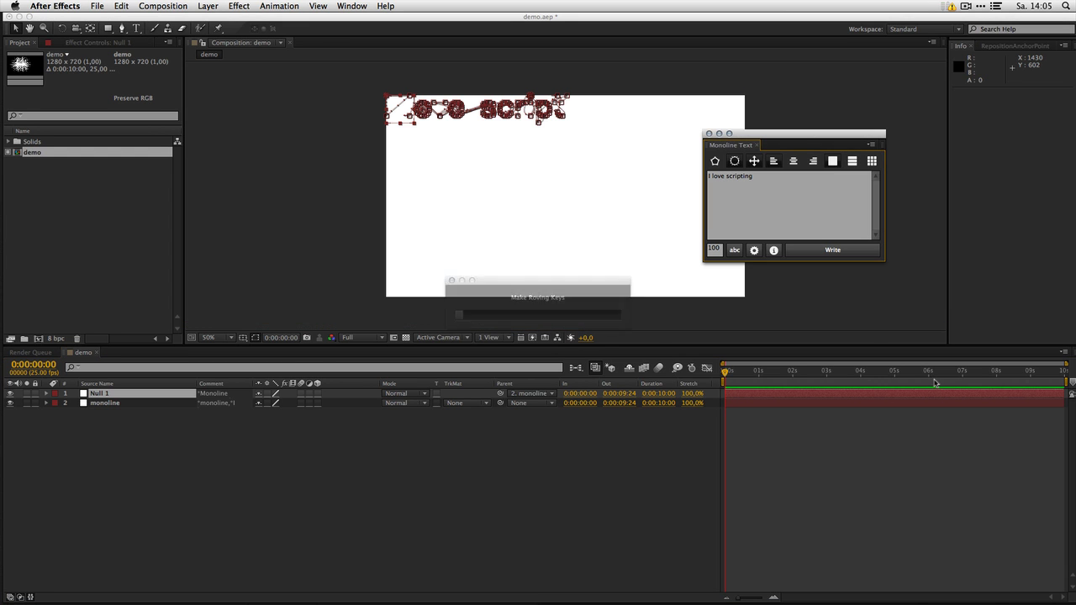
{"action": "left_click", "coordinate": [109, 403]}
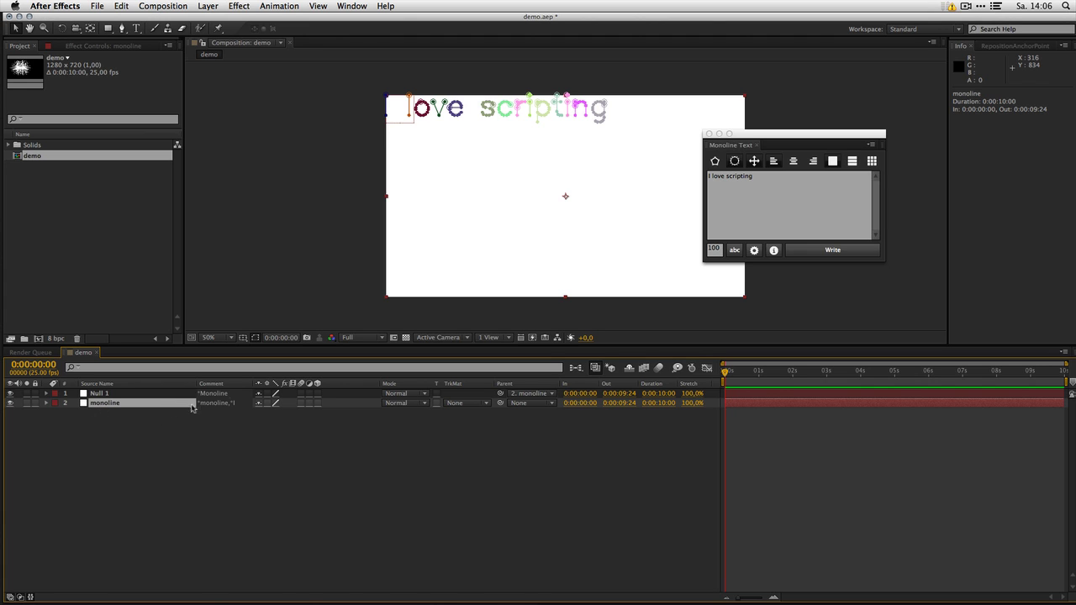
{"action": "left_click", "coordinate": [122, 394]}
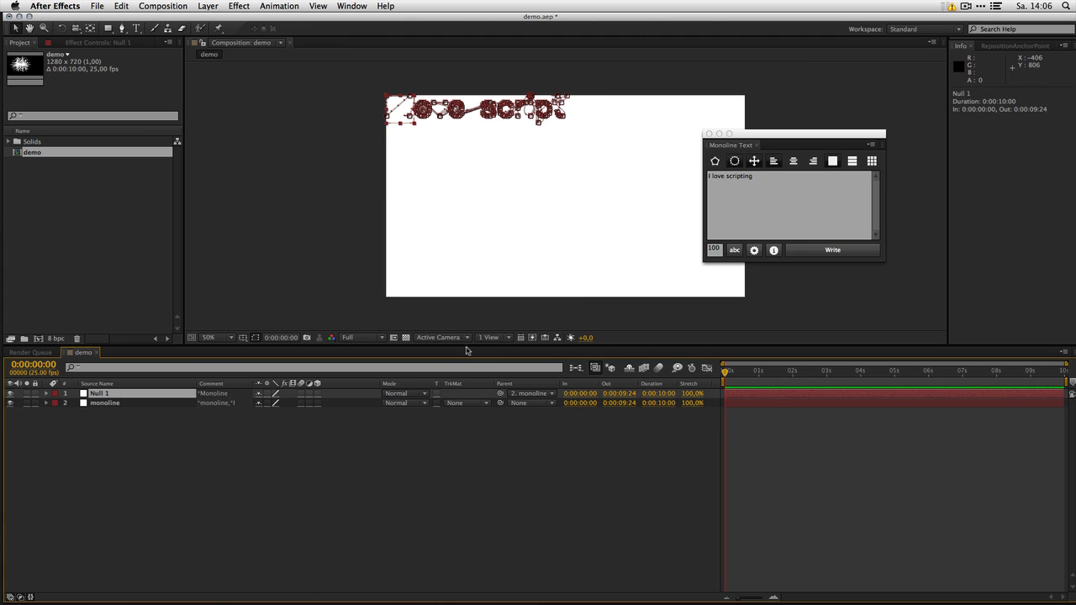
{"action": "left_click", "coordinate": [132, 405]}
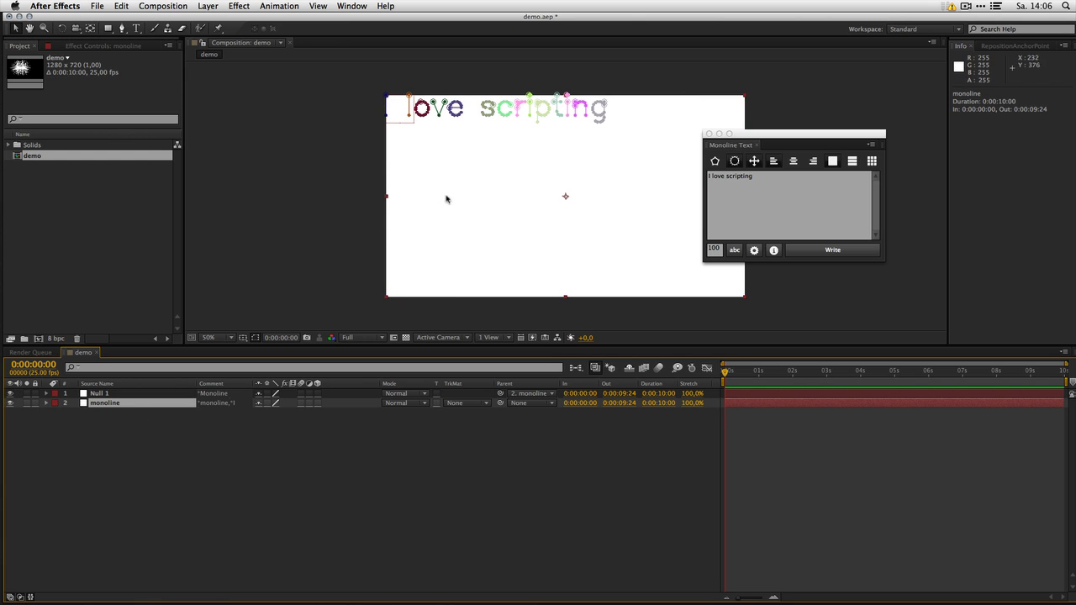
- Move the white monoline solid down-right and scale it up to about 176
{"action": "left_click_drag", "start_coordinate": [426, 186], "coordinate": [488, 258]}
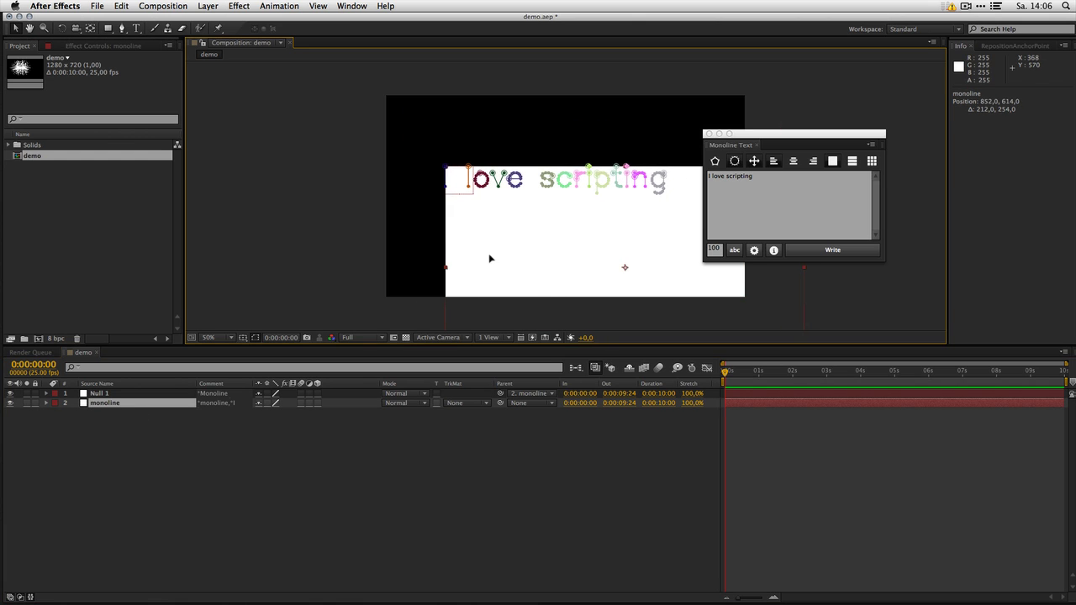
{"action": "left_click", "coordinate": [46, 403]}
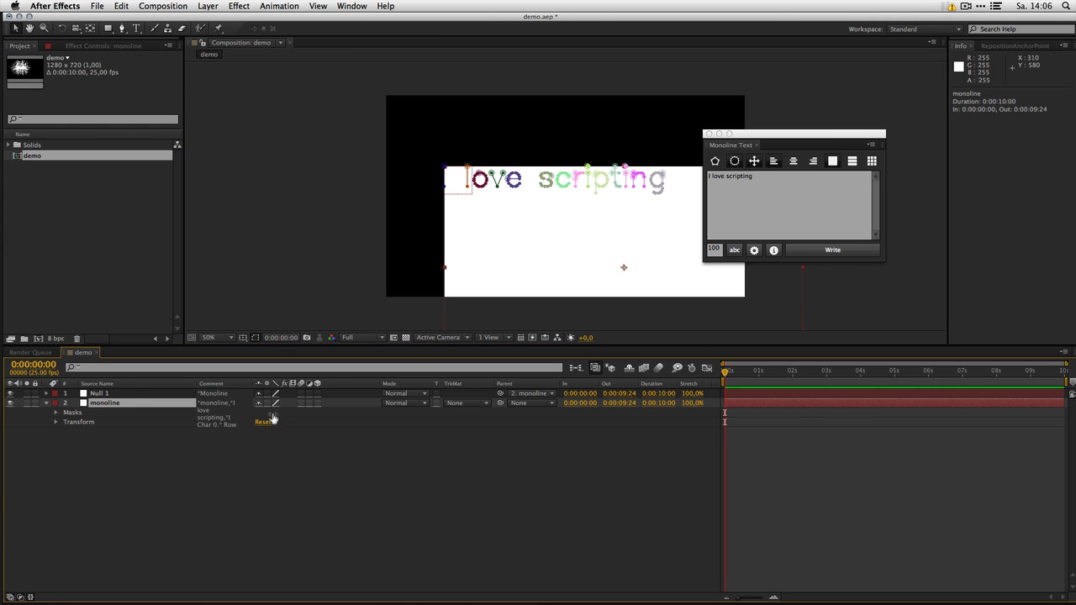
{"action": "left_click_drag", "start_coordinate": [273, 418], "coordinate": [538, 264]}
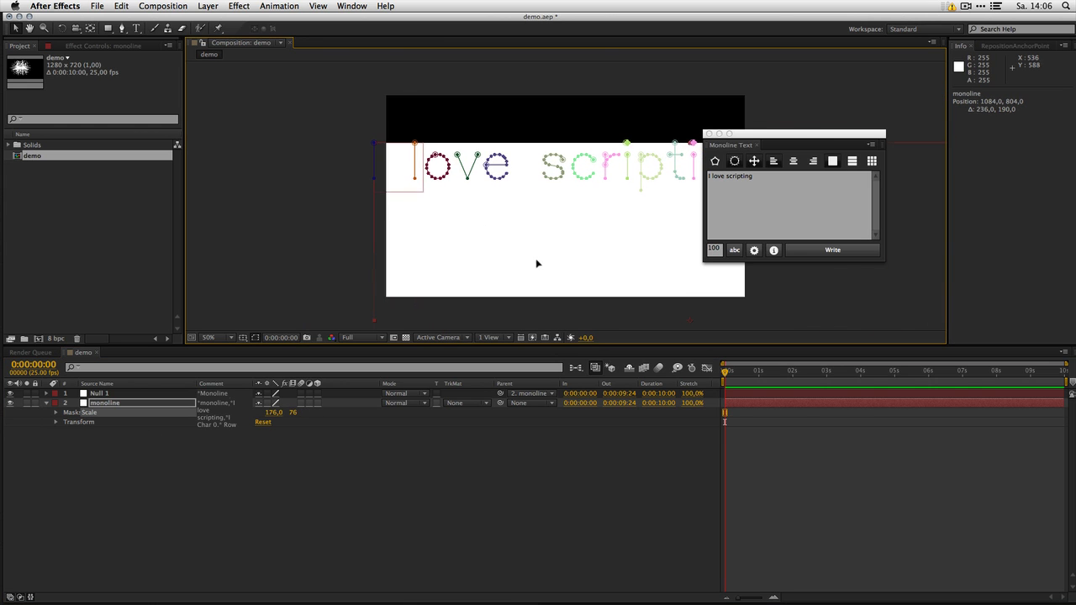
- Delete the monoline solid and preview Null 1's animated paths and Position keyframes to 0:00:06:06
{"action": "left_click", "coordinate": [137, 407]}
{"action": "key", "text": "Delete"}
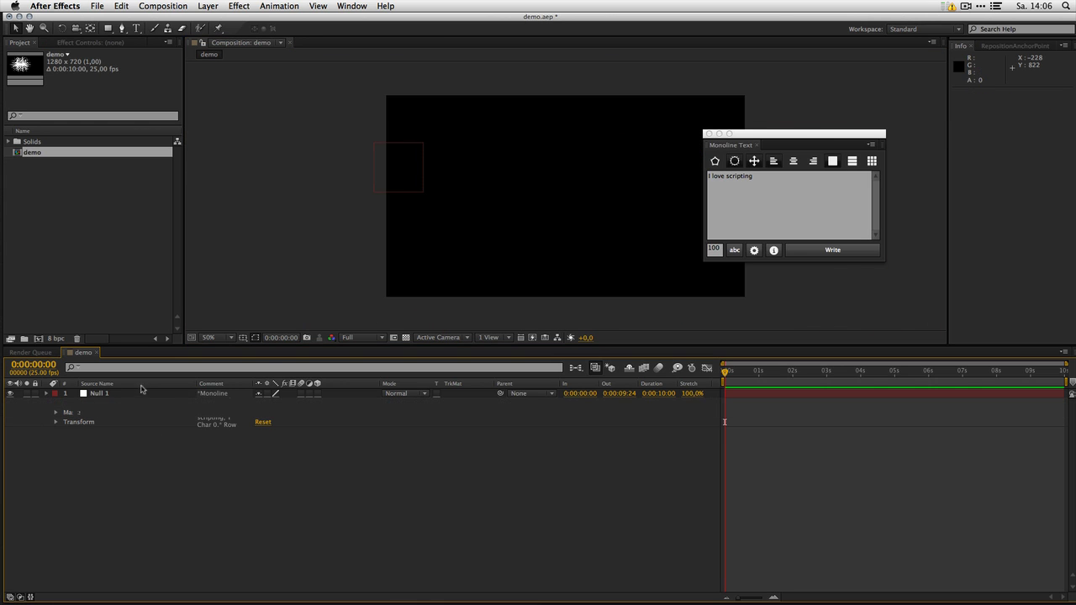
{"action": "left_click", "coordinate": [142, 387]}
{"action": "left_click_drag", "start_coordinate": [783, 132], "coordinate": [854, 141]}
{"action": "mouse_move", "coordinate": [736, 371]}
{"action": "left_mouse_down"}
{"action": "mouse_move", "coordinate": [914, 363]}
{"action": "mouse_move", "coordinate": [726, 371]}
{"action": "left_mouse_up"}
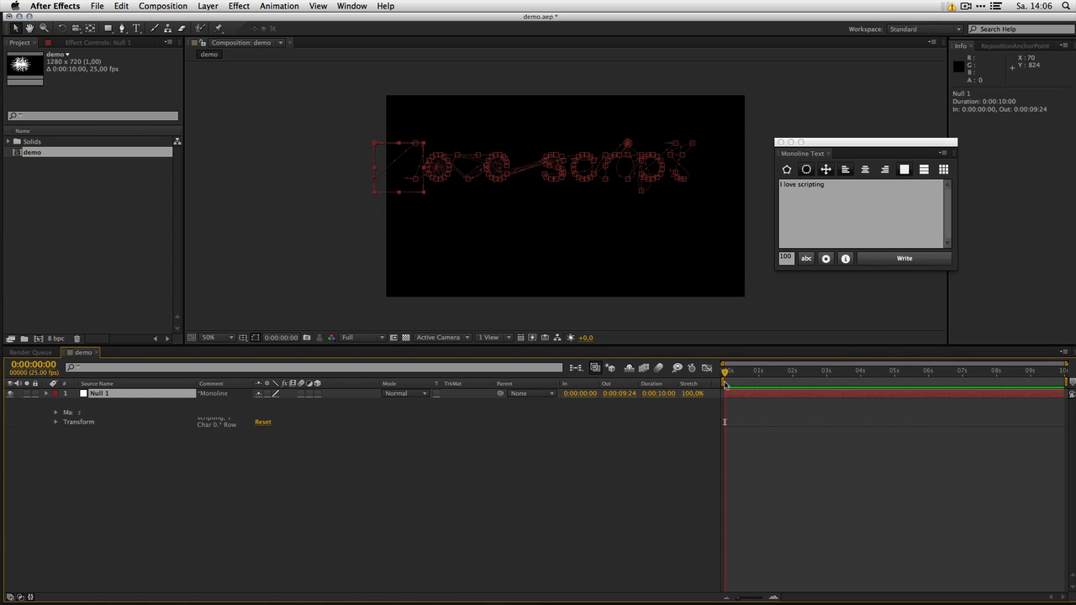
{"action": "key", "text": "p"}
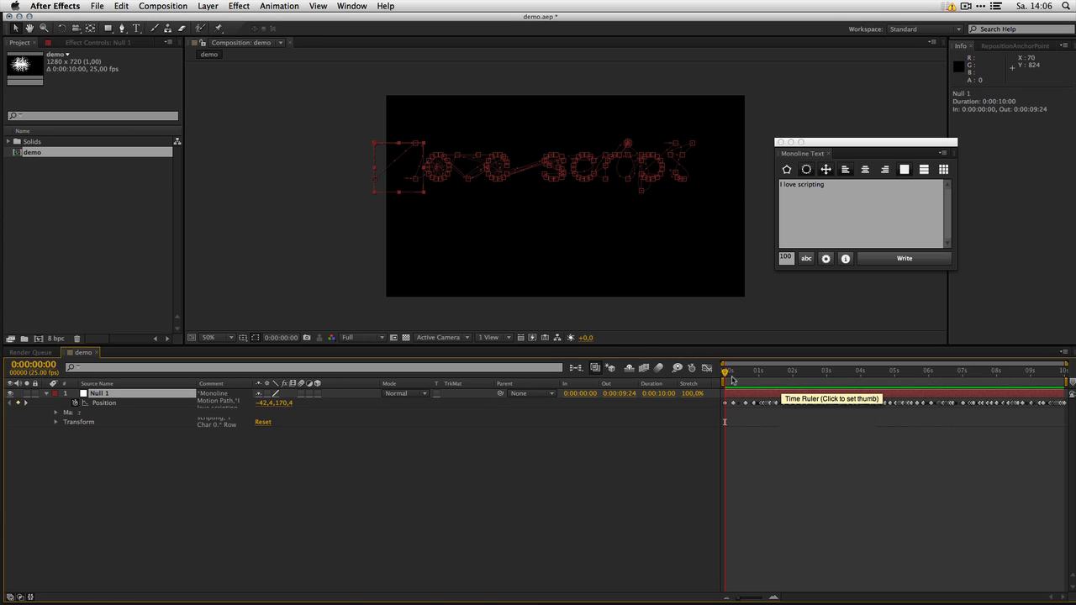
{"action": "left_click_drag", "start_coordinate": [733, 379], "coordinate": [937, 370]}
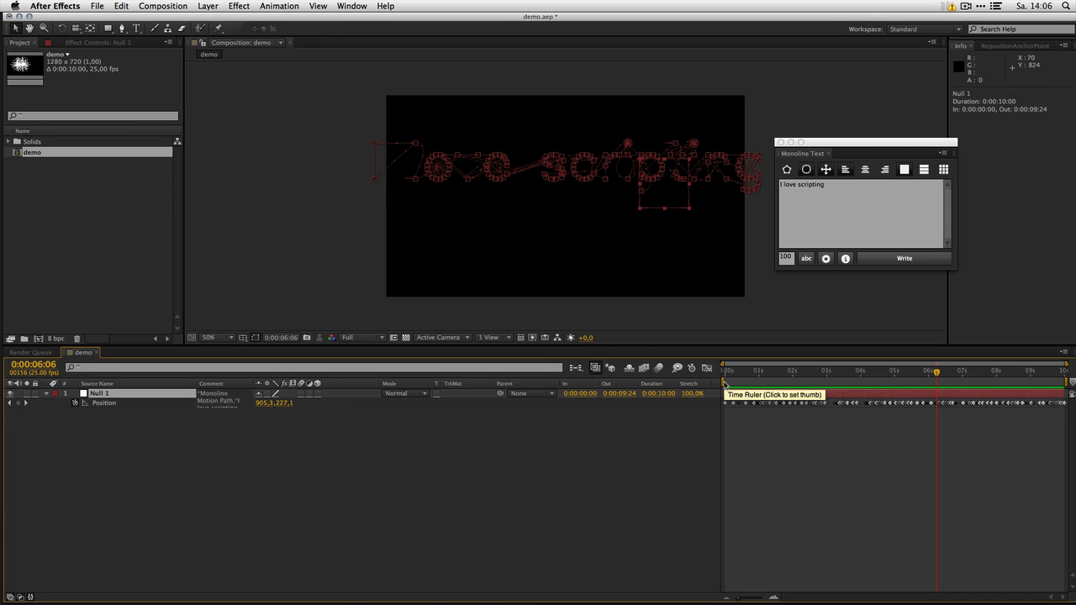
- Trim the work area to about 1:19–6:02, reset it to the full comp, and delete Null 1
{"action": "left_click_drag", "start_coordinate": [724, 384], "coordinate": [783, 383]}
{"action": "left_click_drag", "start_coordinate": [1066, 384], "coordinate": [930, 383]}
{"action": "left_click_drag", "start_coordinate": [761, 395], "coordinate": [1069, 411]}
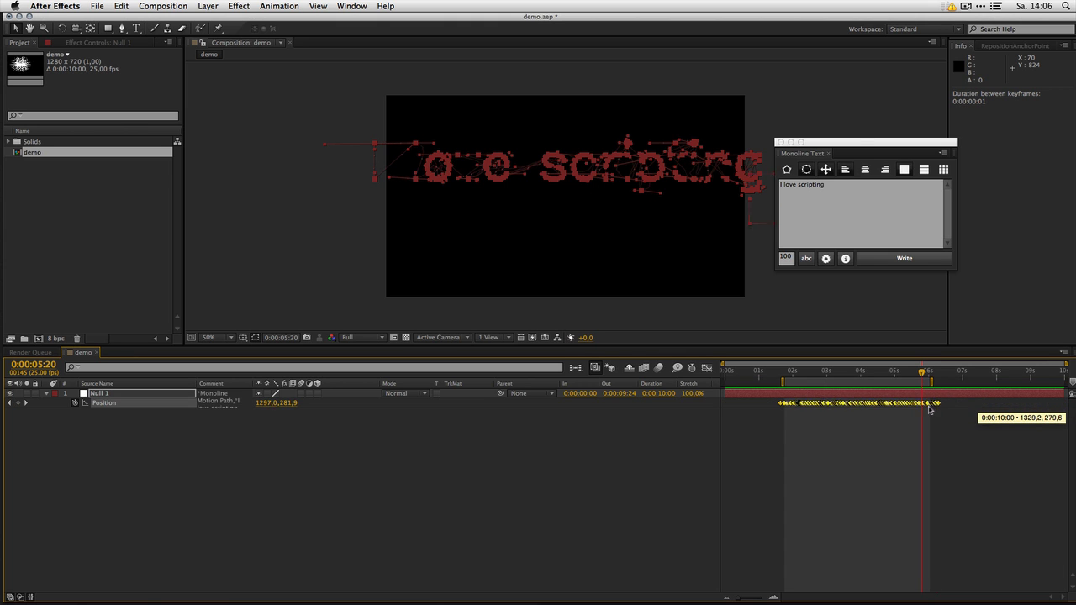
{"action": "double_click", "coordinate": [866, 382]}
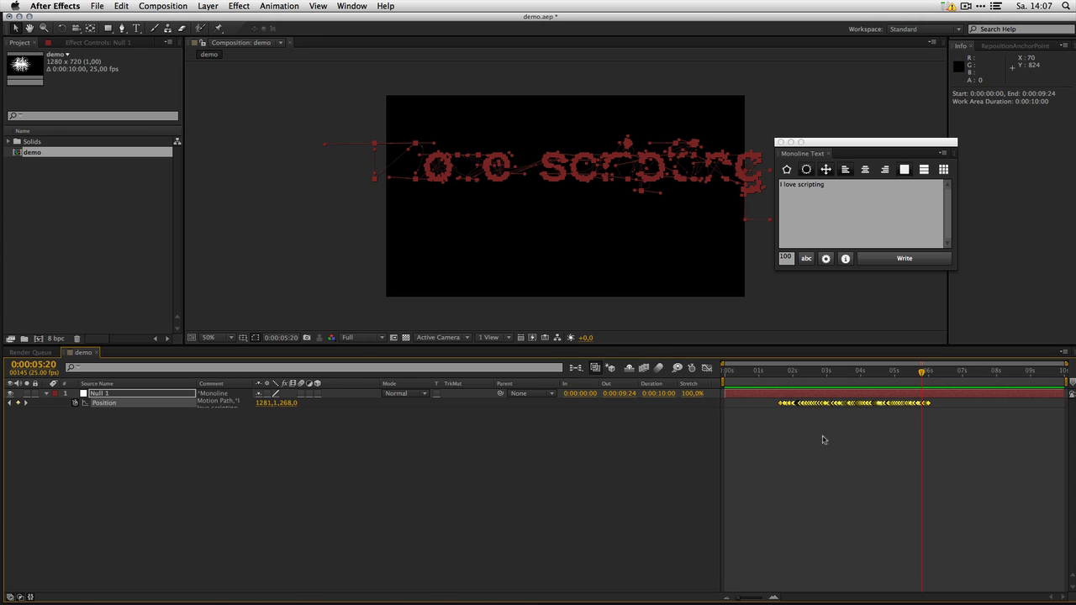
{"action": "key", "text": "super+z"}
{"action": "key", "text": "super+z"}
{"action": "key", "text": "super+z"}
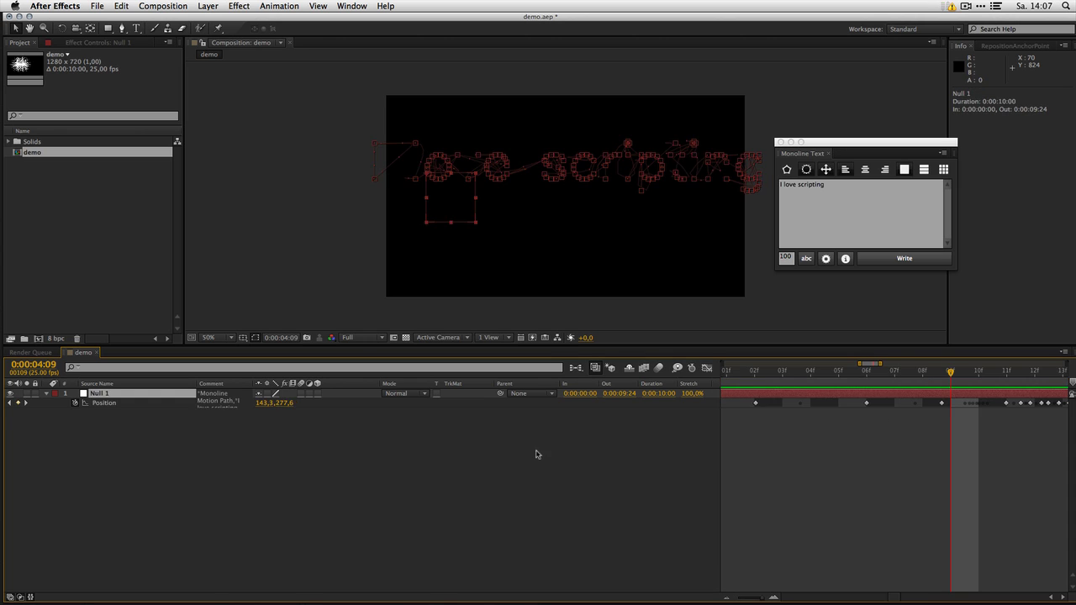
{"action": "left_click_drag", "start_coordinate": [885, 144], "coordinate": [869, 147]}
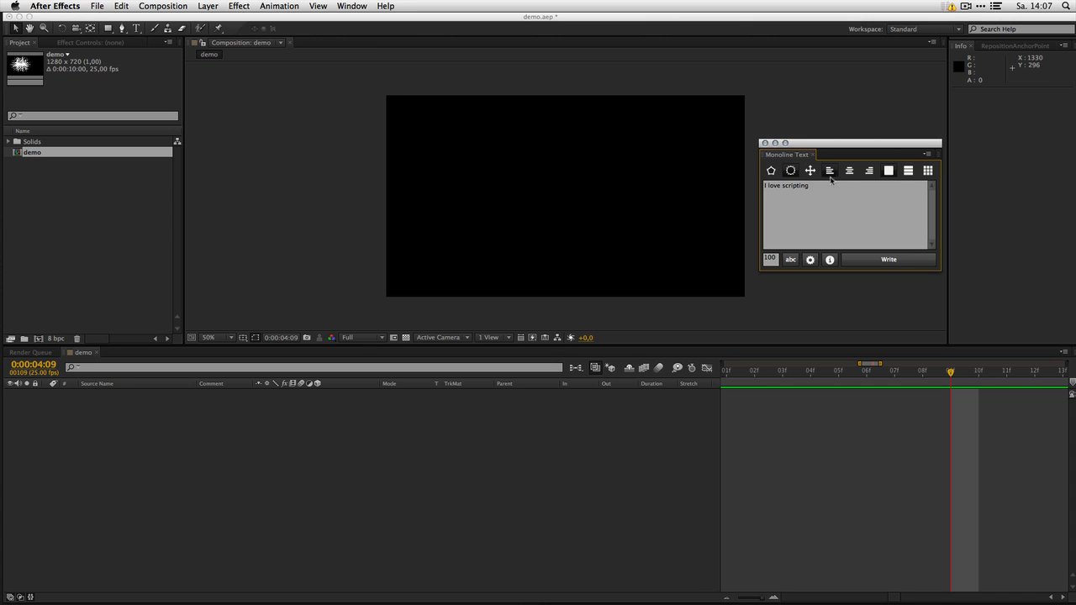
- Try centered and left alignment, ending with right-aligned text in the Monoline Text panel
{"action": "left_click", "coordinate": [849, 172]}
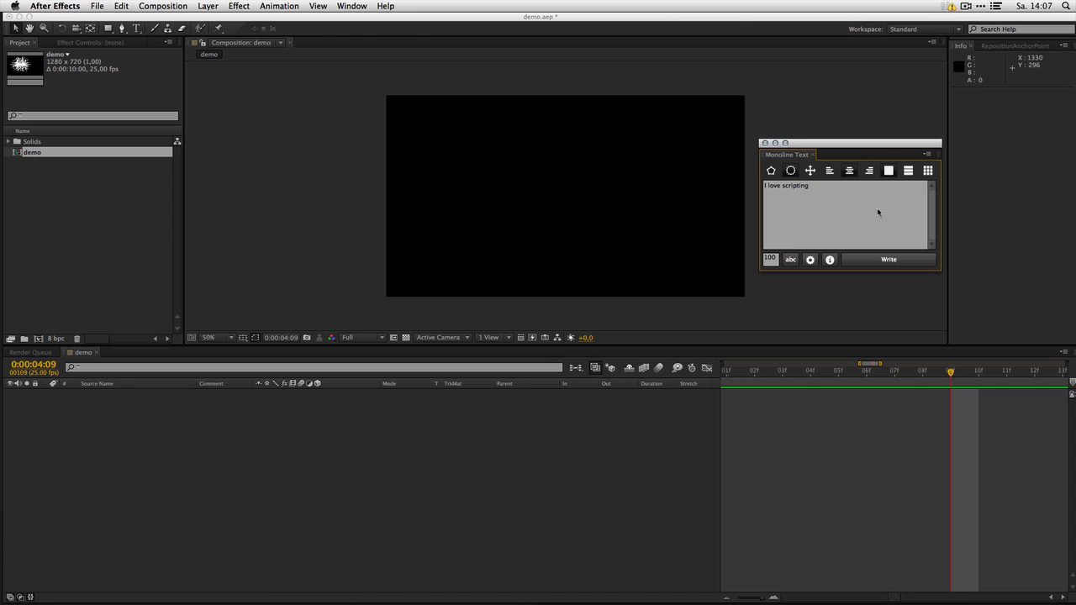
{"action": "left_click", "coordinate": [829, 173]}
{"action": "left_click", "coordinate": [870, 170]}
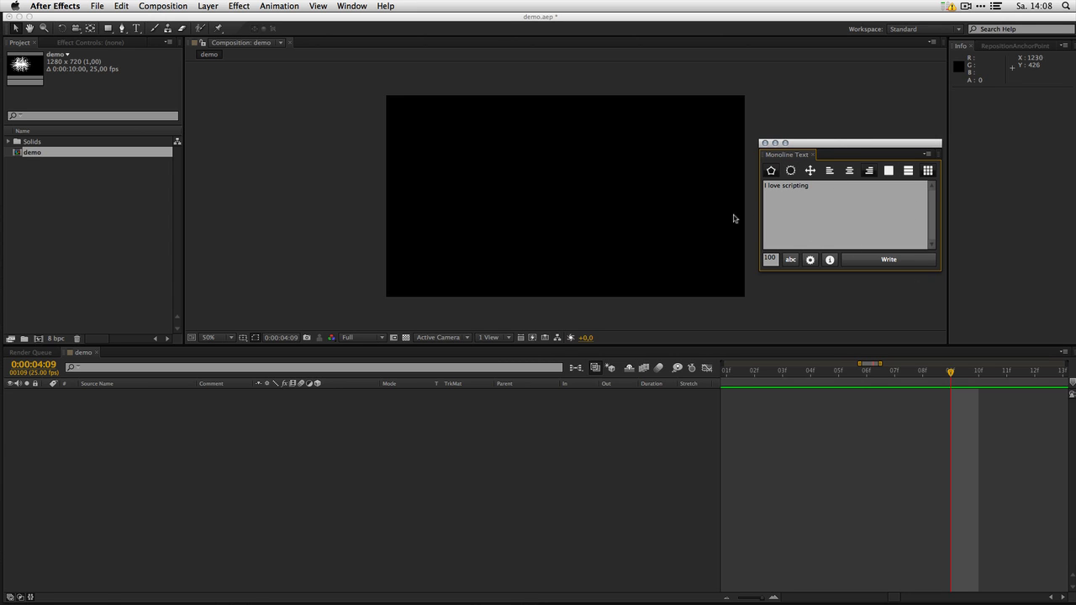
- Write 'I love scripting' into the composition as 16 per-letter monoline layers
{"action": "left_click", "coordinate": [868, 264]}
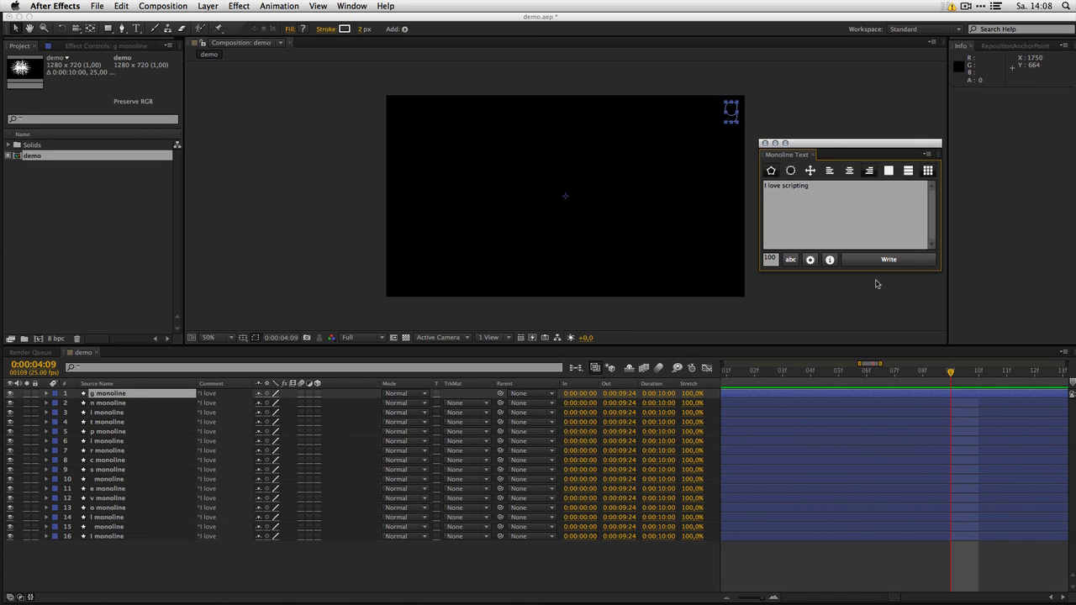
{"action": "left_click", "coordinate": [150, 563]}
{"action": "left_click", "coordinate": [115, 536]}
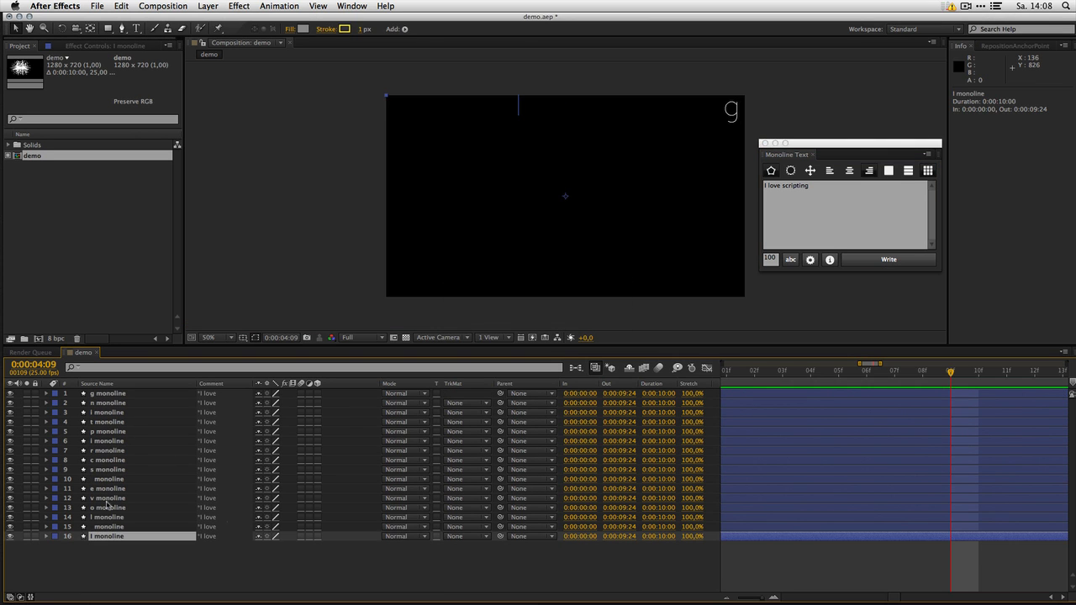
{"action": "left_click", "coordinate": [103, 395], "text": "shift"}
{"action": "left_click", "coordinate": [114, 568]}
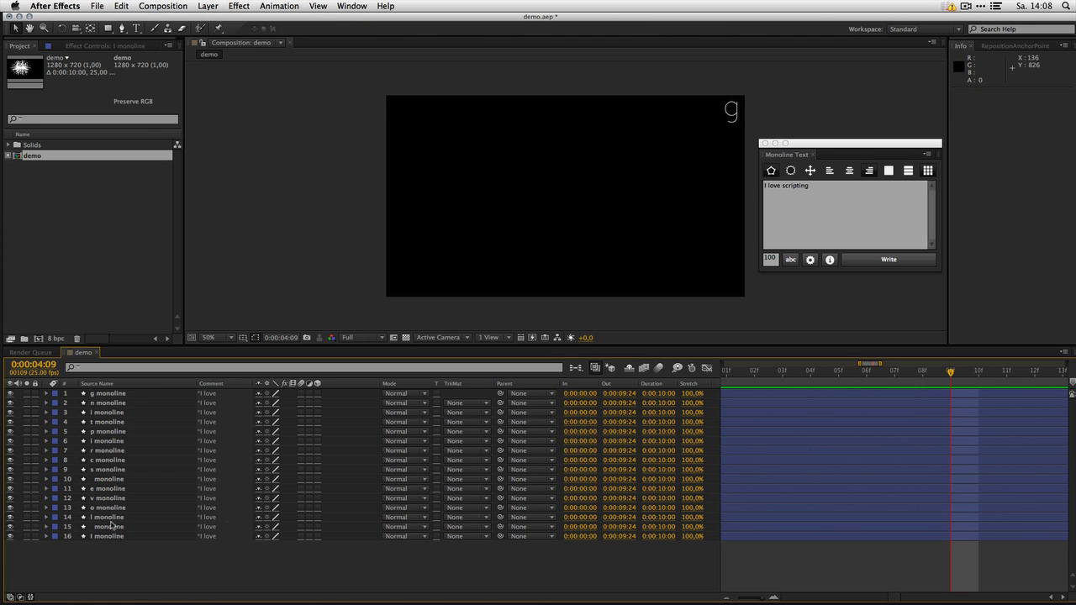
- Delete the two empty space layers, 15 and 10, then select the l monoline layer
{"action": "left_click", "coordinate": [112, 527]}
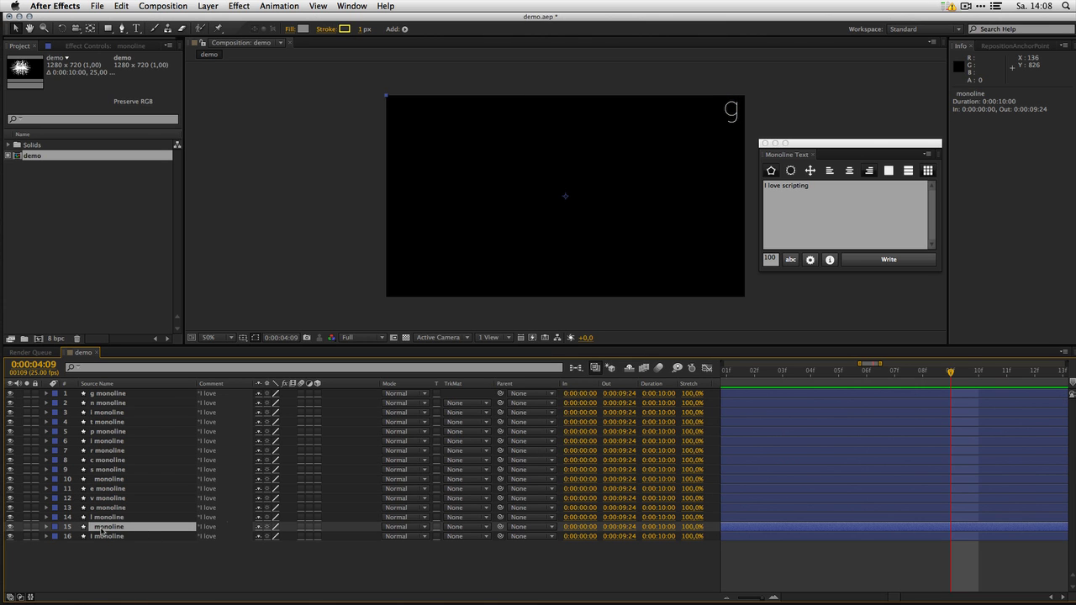
{"action": "left_click", "coordinate": [102, 483], "text": "super"}
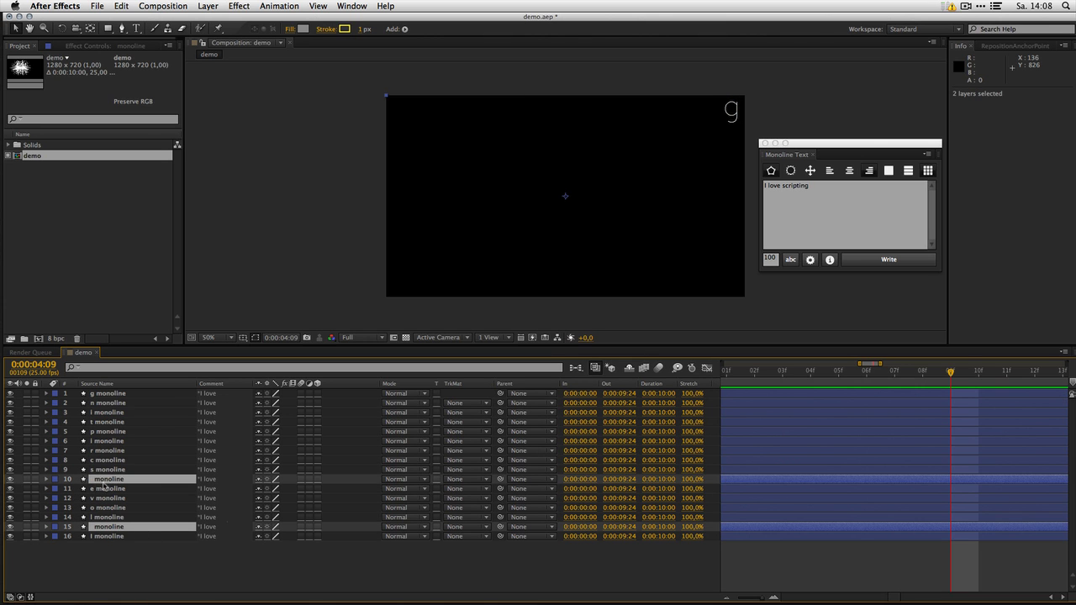
{"action": "key", "text": "Delete"}
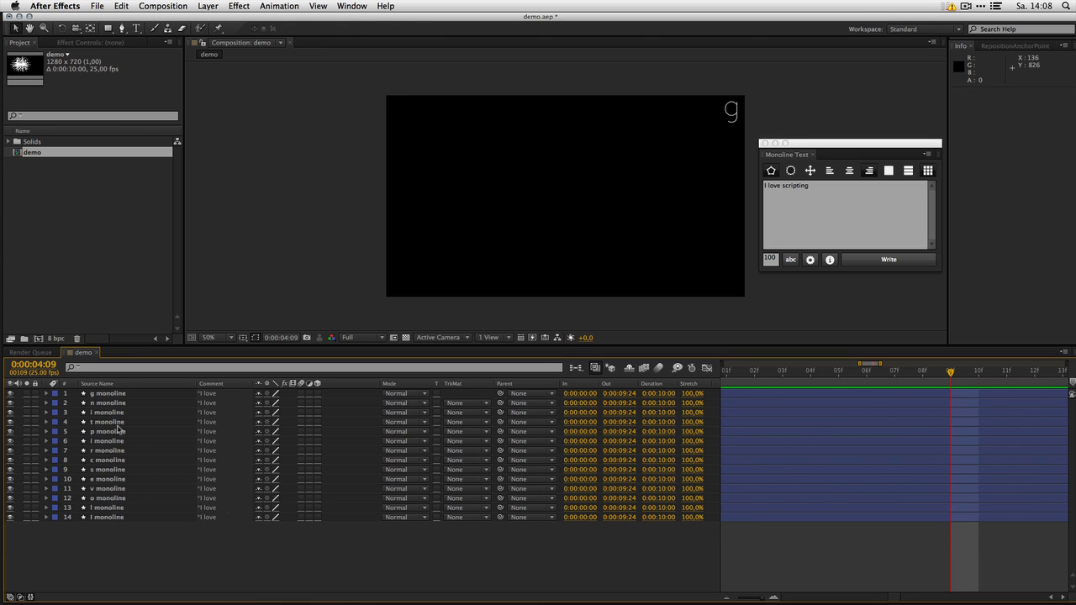
{"action": "left_click", "coordinate": [107, 395]}
{"action": "left_click", "coordinate": [135, 541]}
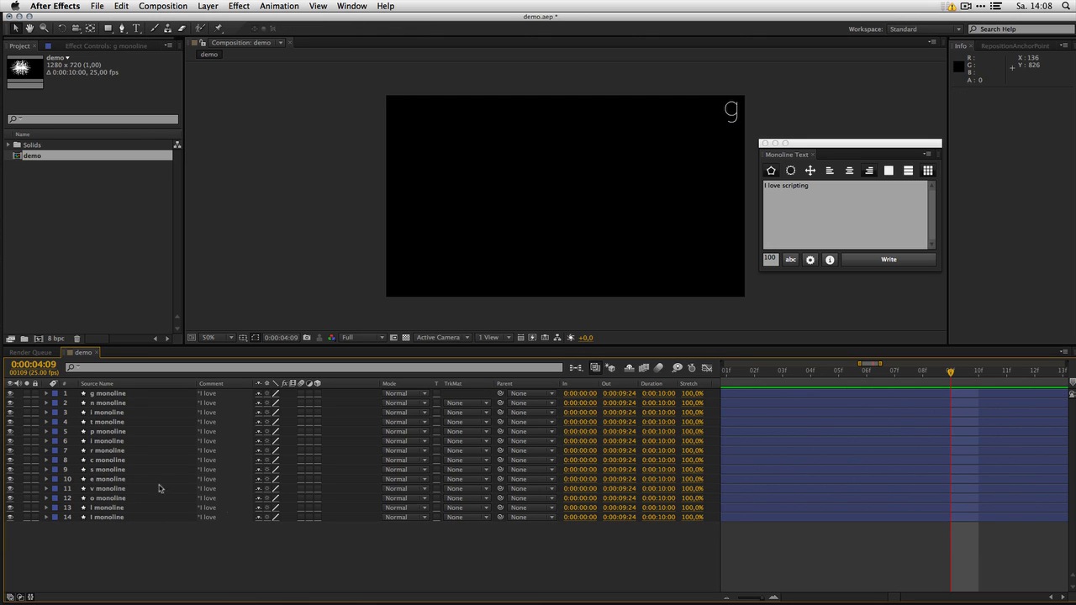
{"action": "left_click", "coordinate": [116, 518]}
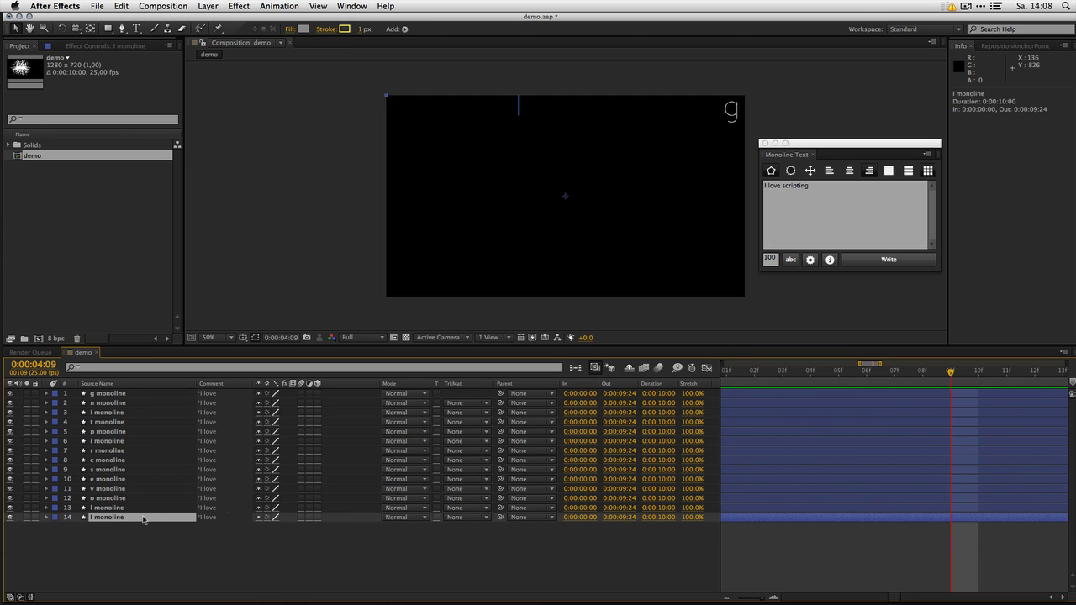
- Thicken the g monoline layer's stroke width from 2 to 14
{"action": "left_click", "coordinate": [105, 395]}
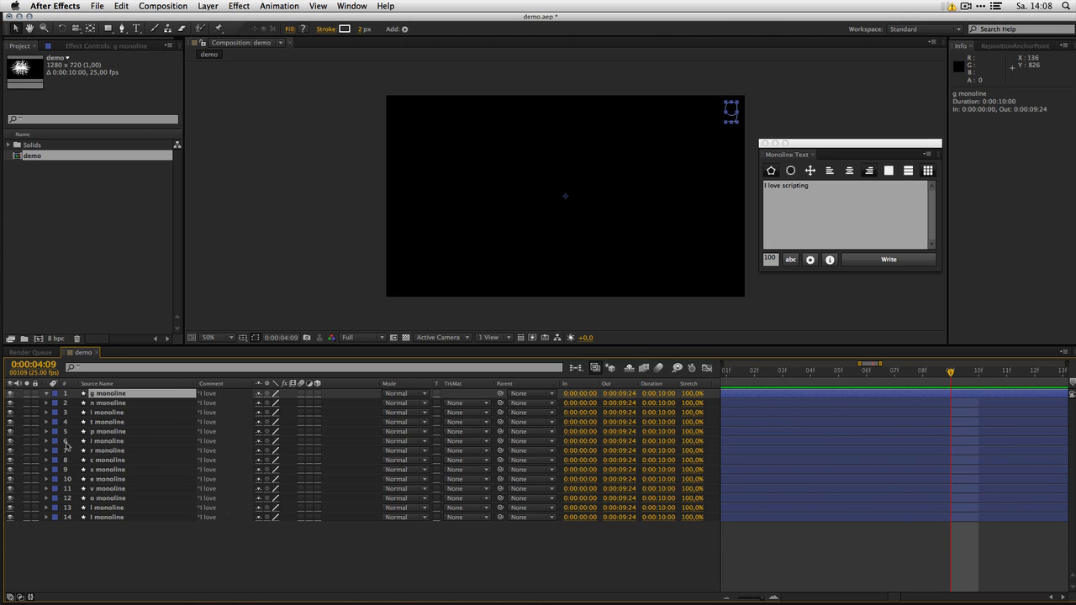
{"action": "left_click", "coordinate": [56, 403]}
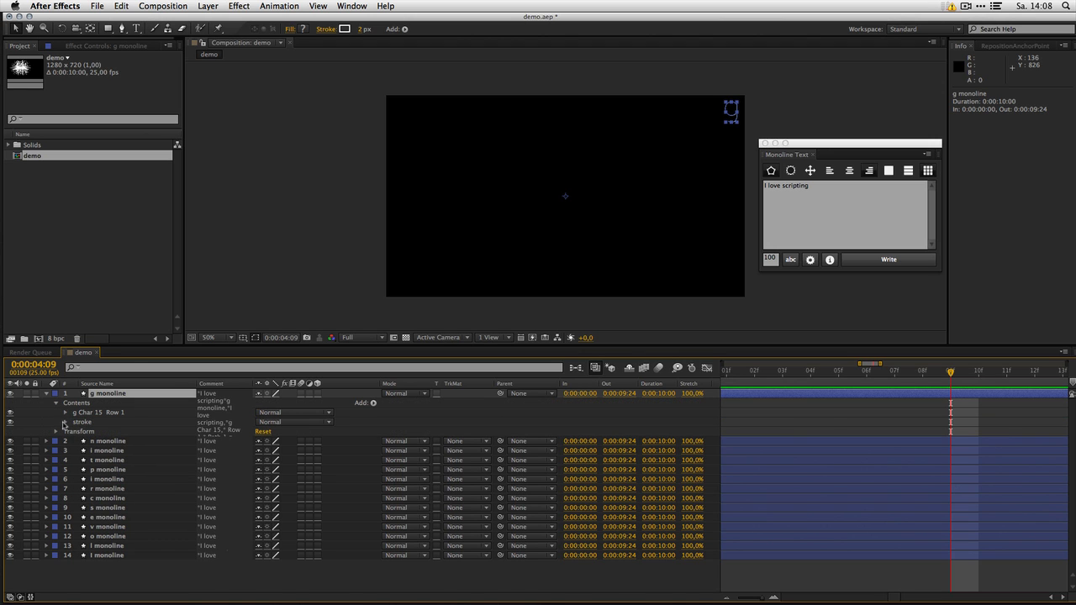
{"action": "left_click", "coordinate": [65, 422]}
{"action": "left_click", "coordinate": [107, 517]}
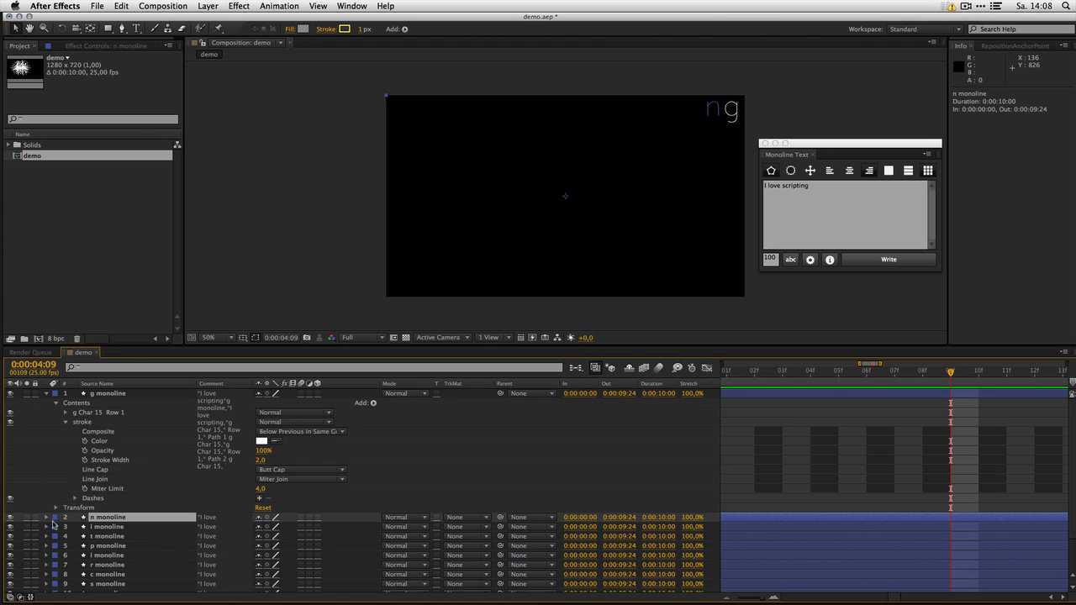
{"action": "left_click", "coordinate": [47, 518]}
{"action": "left_click", "coordinate": [55, 527]}
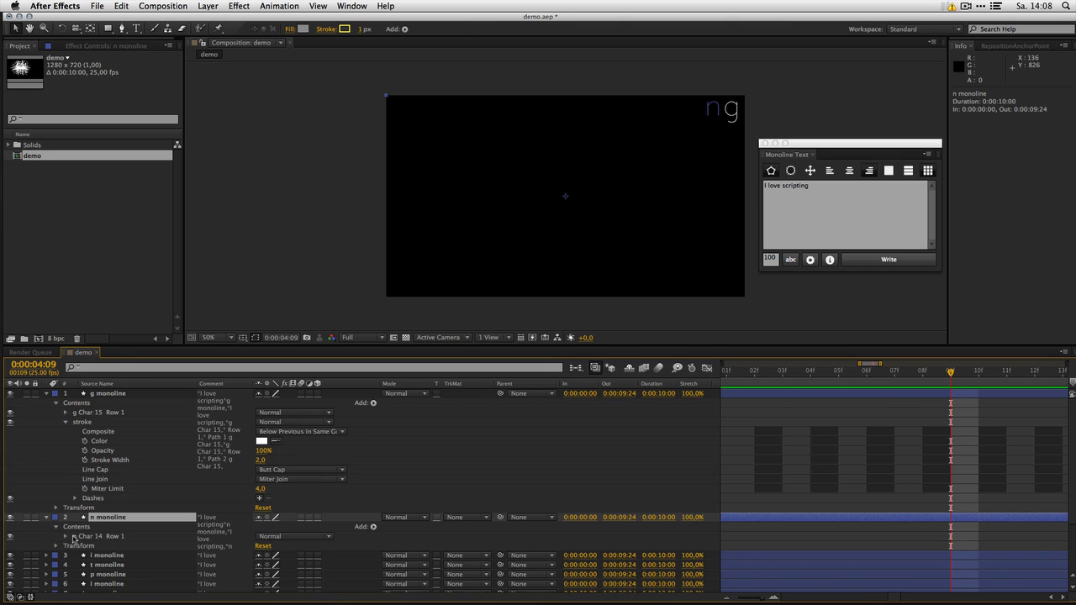
{"action": "left_click", "coordinate": [56, 527]}
{"action": "left_click", "coordinate": [81, 423]}
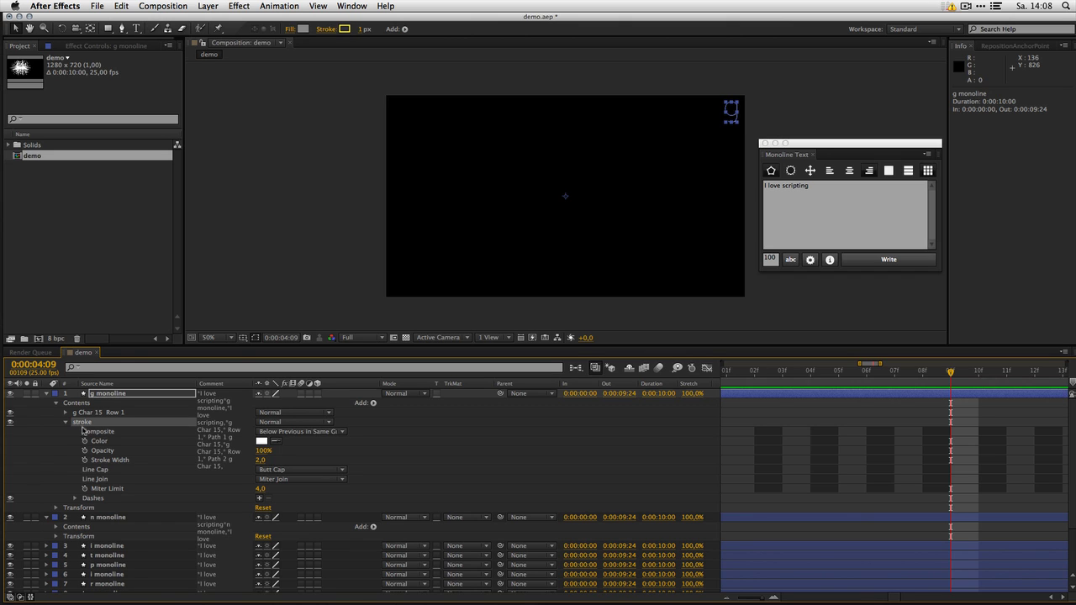
{"action": "left_click_drag", "start_coordinate": [261, 461], "coordinate": [279, 460]}
- Add a Repeater to the g layer, delete it again, and collapse the stroke group
{"action": "left_click", "coordinate": [373, 403]}
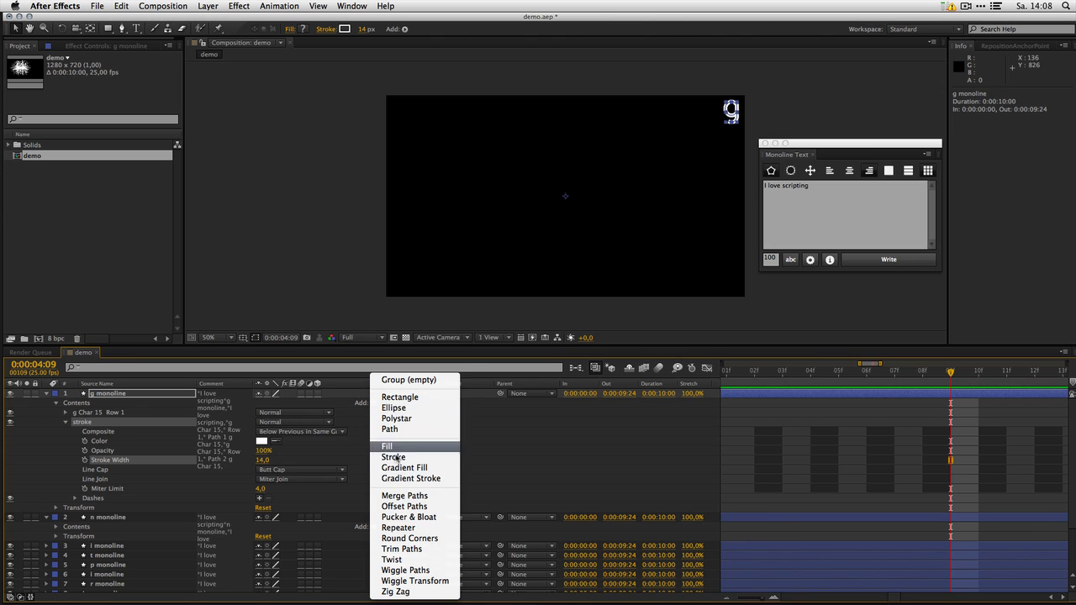
{"action": "left_click", "coordinate": [397, 527]}
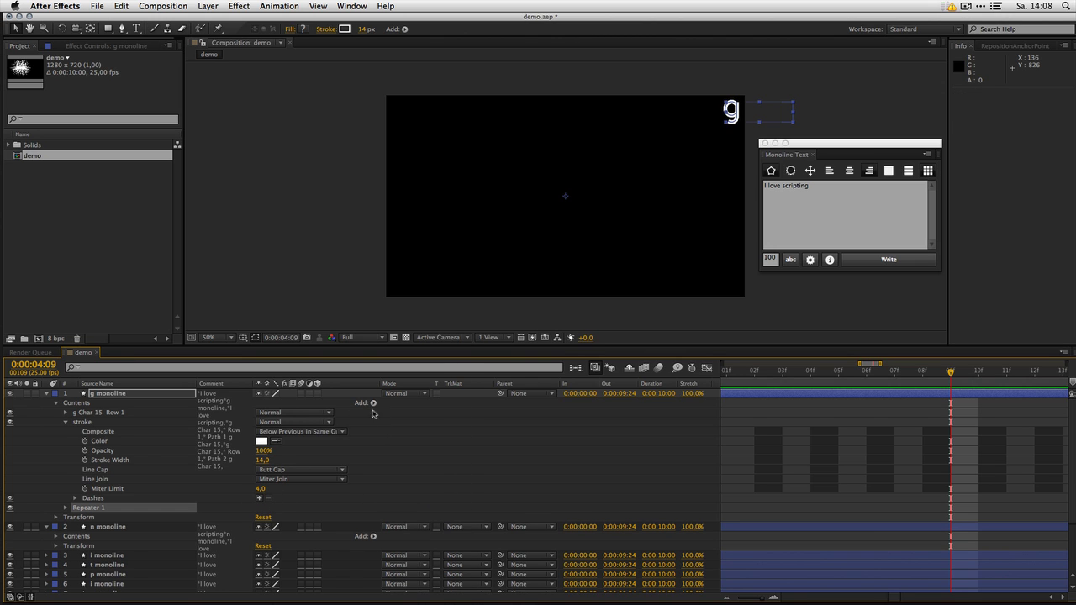
{"action": "key", "text": "Delete"}
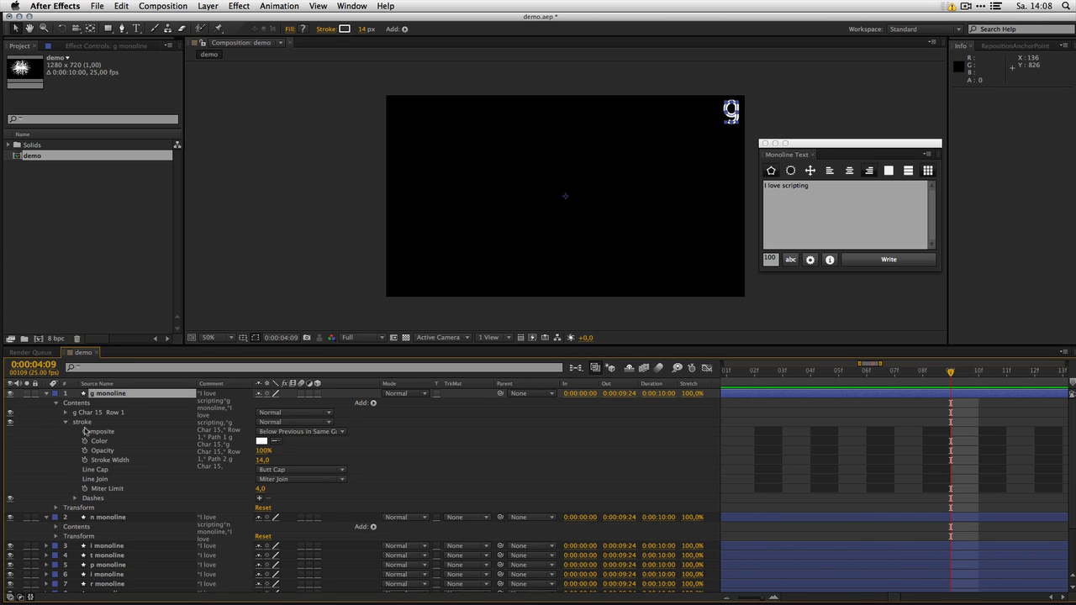
{"action": "left_click", "coordinate": [78, 426]}
{"action": "left_click", "coordinate": [67, 422]}
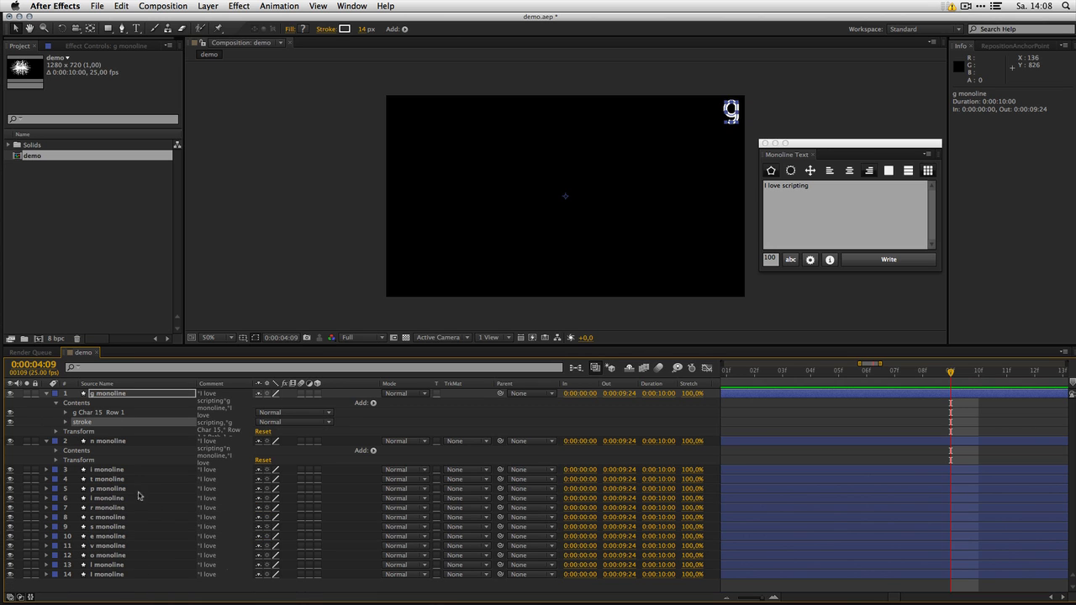
- Select letter layers 3–14, then collapse the n and g monoline layers' property groups
{"action": "left_click", "coordinate": [99, 471]}
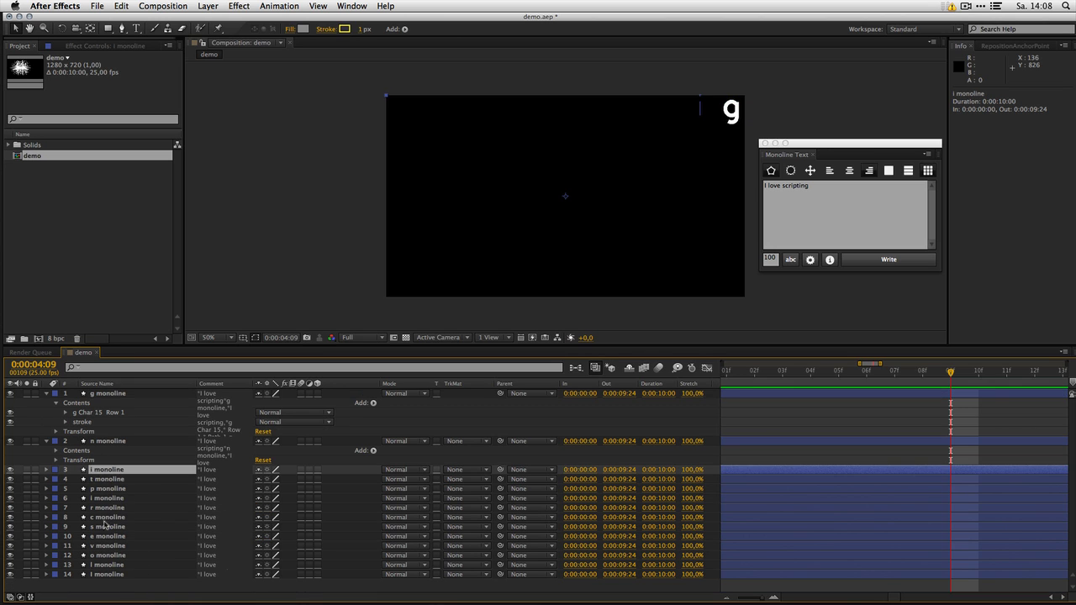
{"action": "left_click", "coordinate": [124, 575], "text": "shift"}
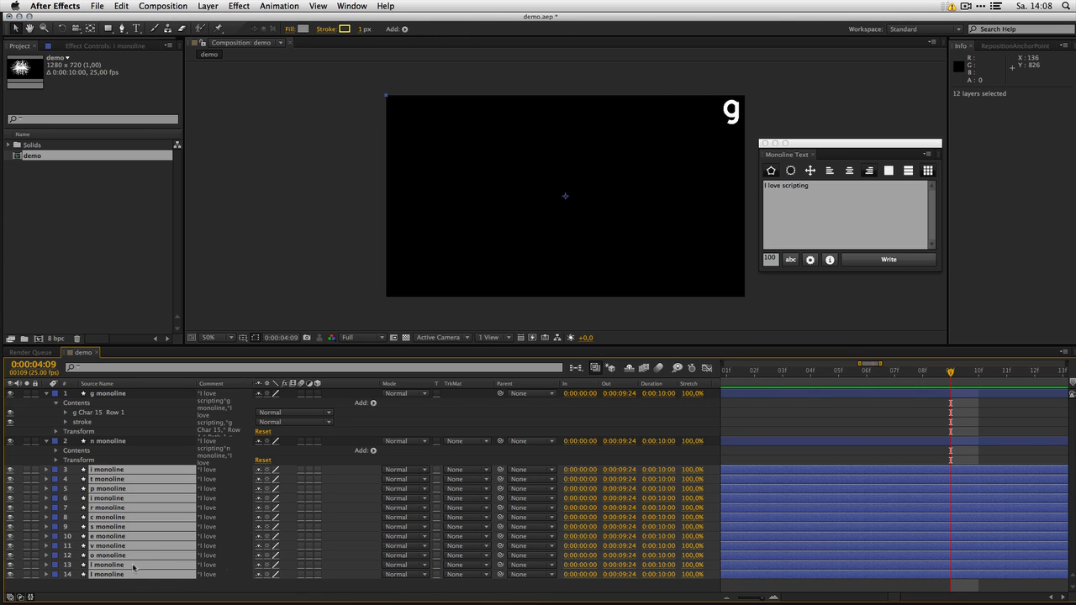
{"action": "left_click", "coordinate": [102, 440]}
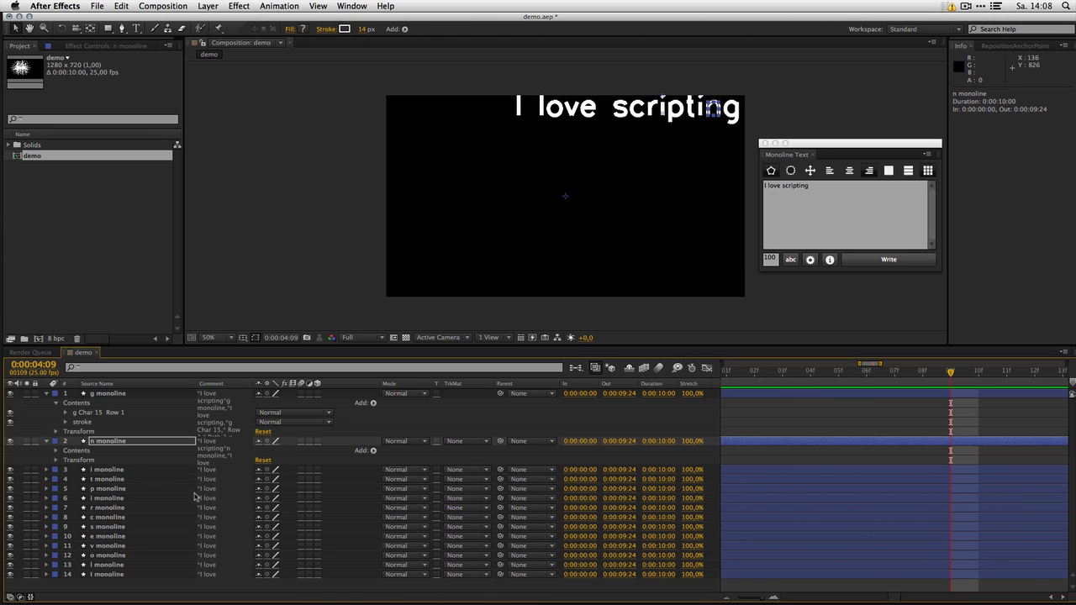
{"action": "left_click", "coordinate": [46, 440]}
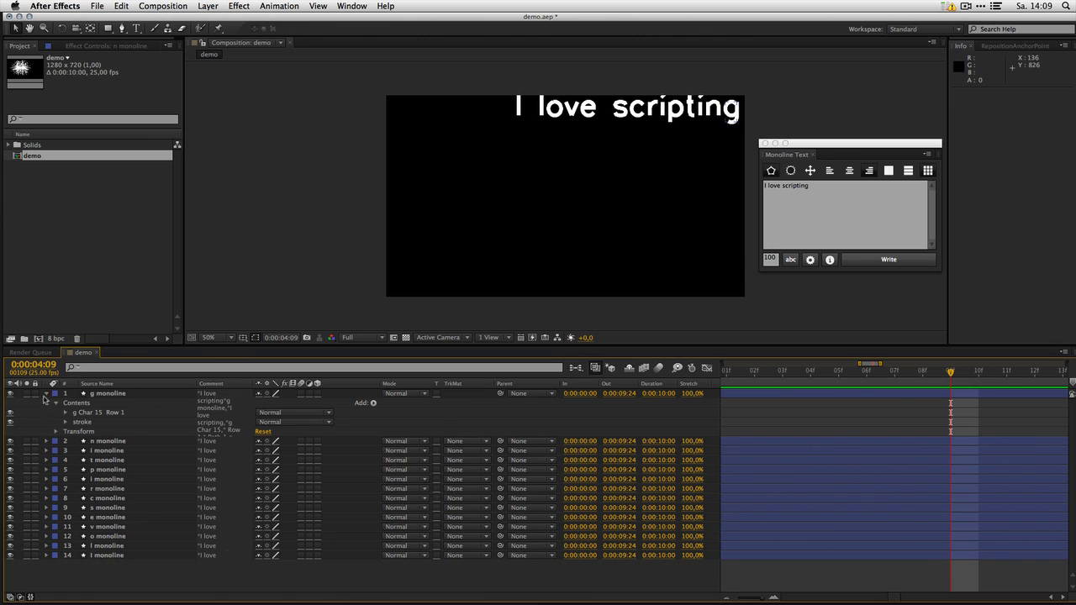
{"action": "left_click", "coordinate": [48, 393]}
{"action": "left_click", "coordinate": [98, 393]}
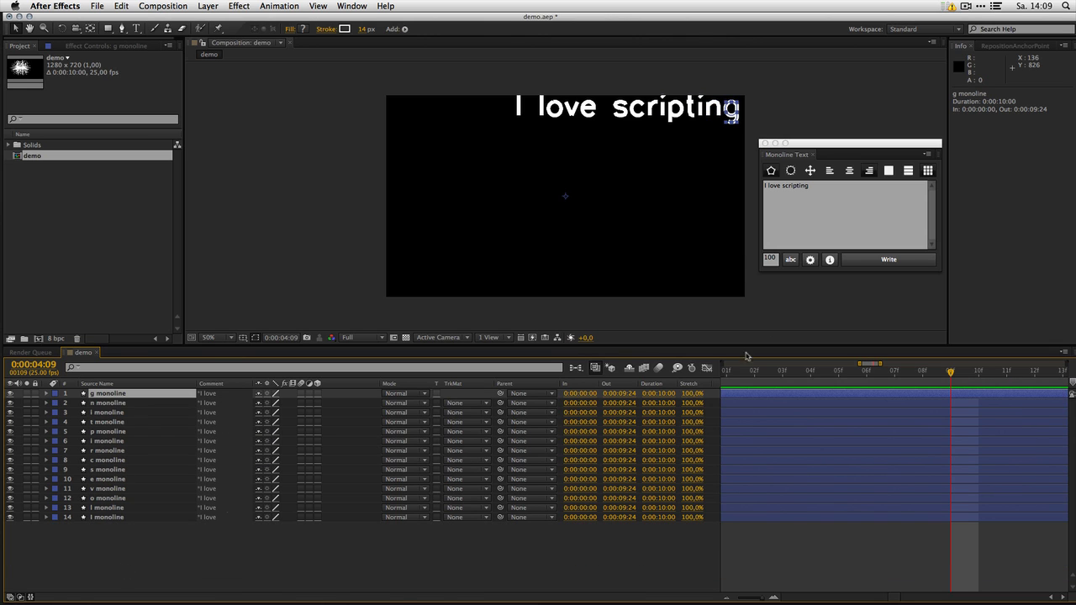
- Centre the anchor points of all 14 letter layers with RepositionAnchorPoint
{"action": "left_click", "coordinate": [1002, 46]}
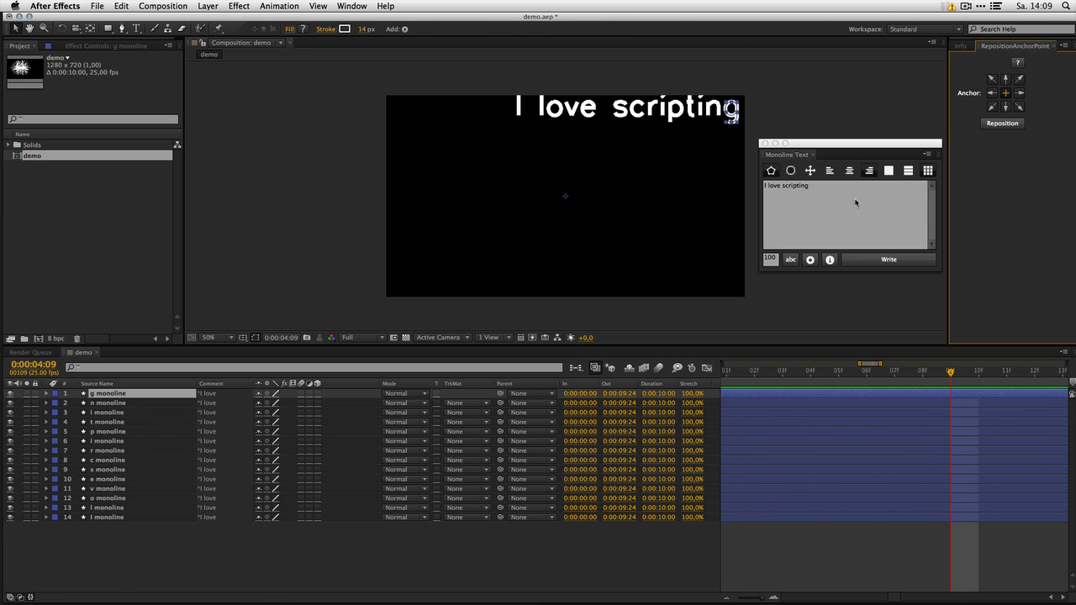
{"action": "left_click", "coordinate": [118, 403]}
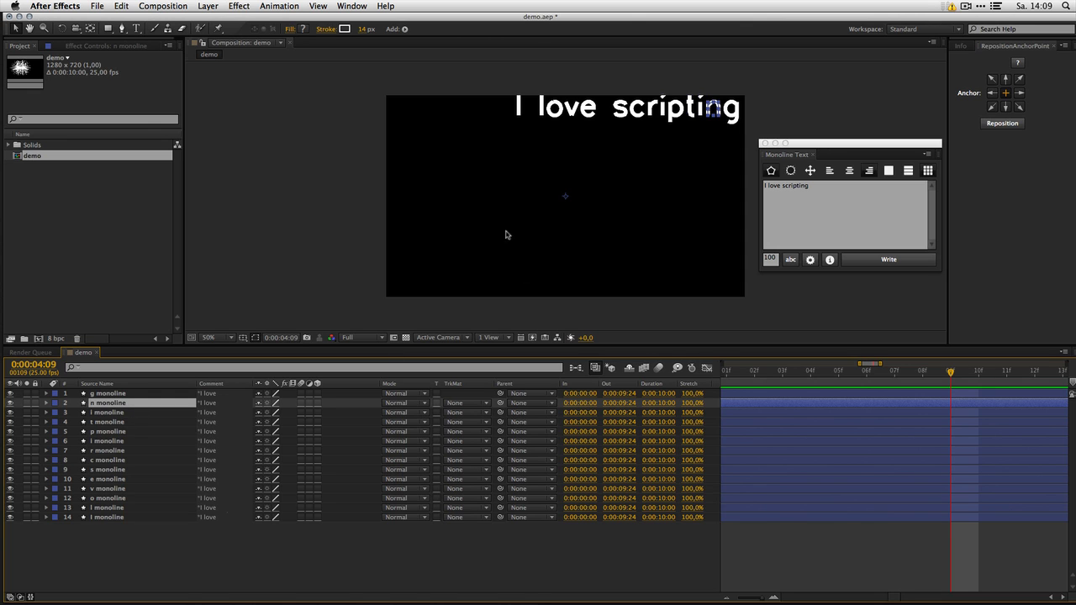
{"action": "left_click", "coordinate": [104, 394]}
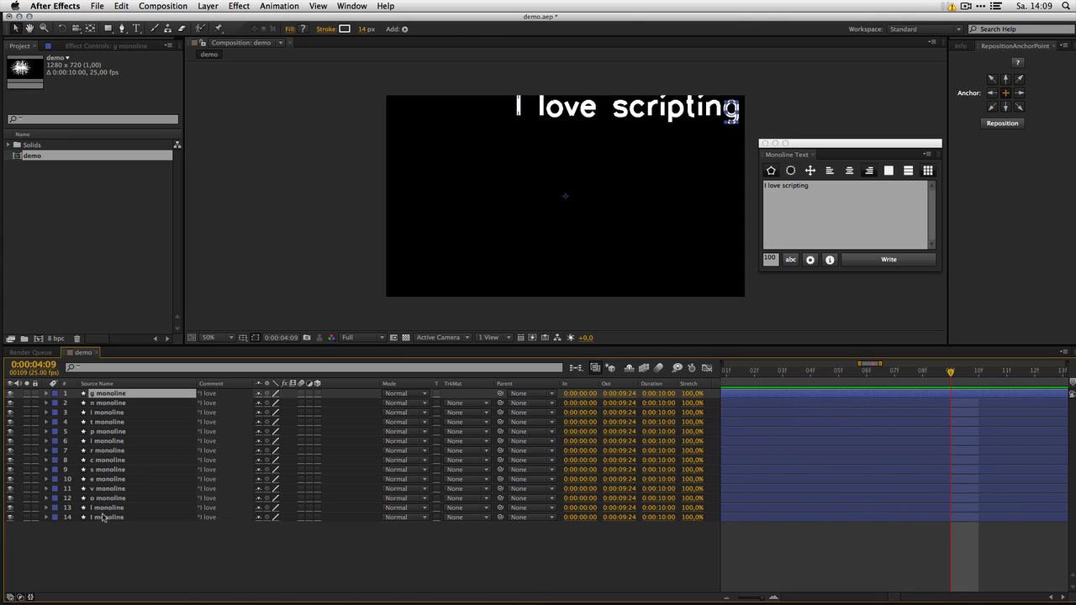
{"action": "left_click", "coordinate": [106, 517], "text": "shift"}
{"action": "left_click", "coordinate": [1007, 123]}
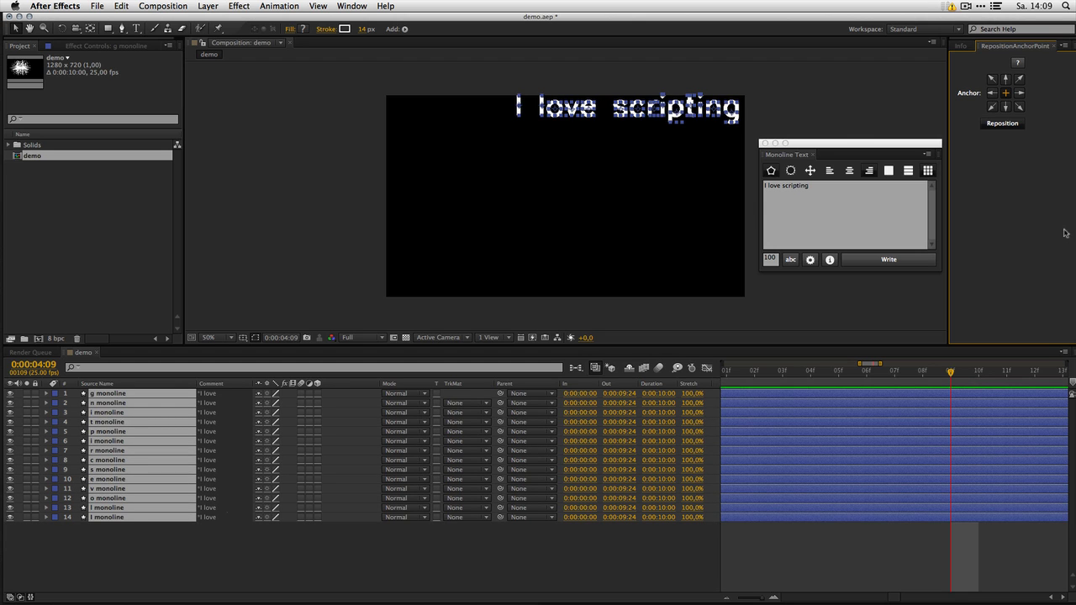
- Try moving the g layer's Position, undo it, then delete every letter layer
{"action": "left_click", "coordinate": [171, 545]}
{"action": "left_click", "coordinate": [106, 395]}
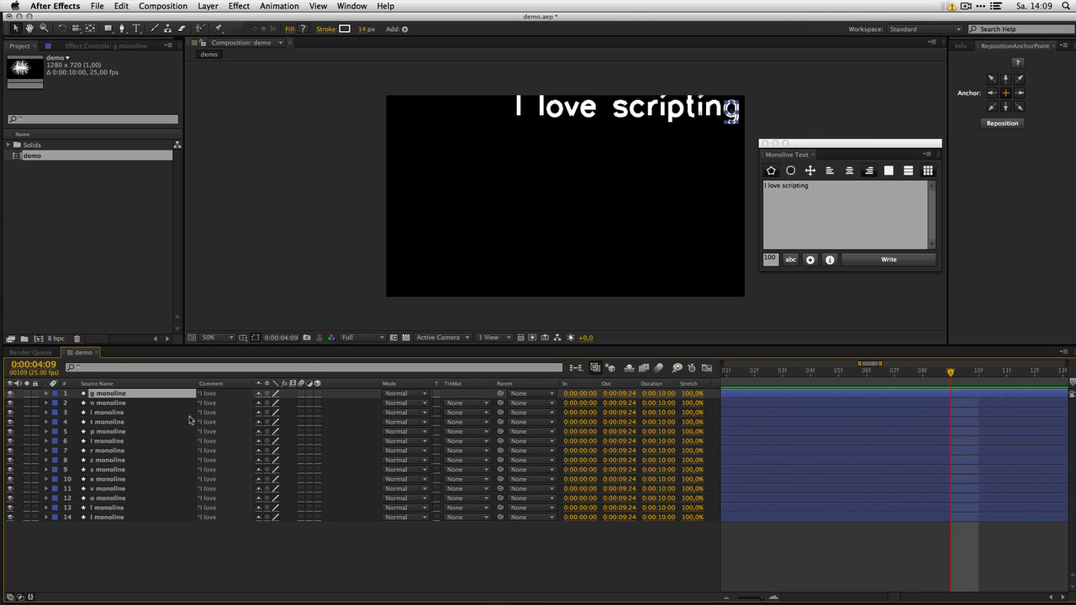
{"action": "key", "text": "p"}
{"action": "left_click_drag", "start_coordinate": [281, 403], "coordinate": [347, 413]}
{"action": "key", "text": "ctrl+z"}
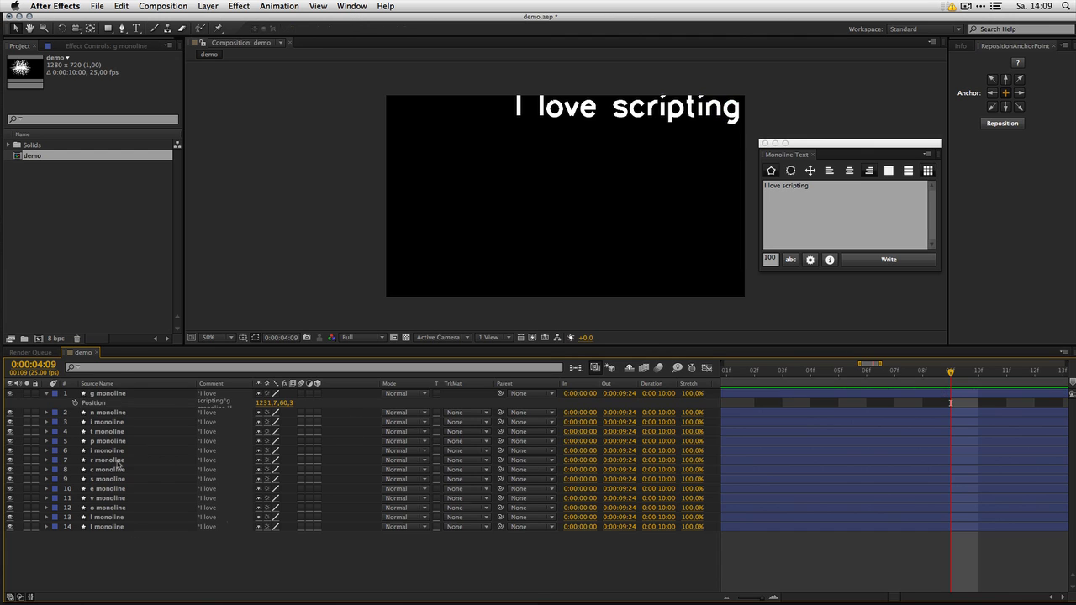
{"action": "key", "text": "ctrl+a"}
{"action": "key", "text": "Delete"}
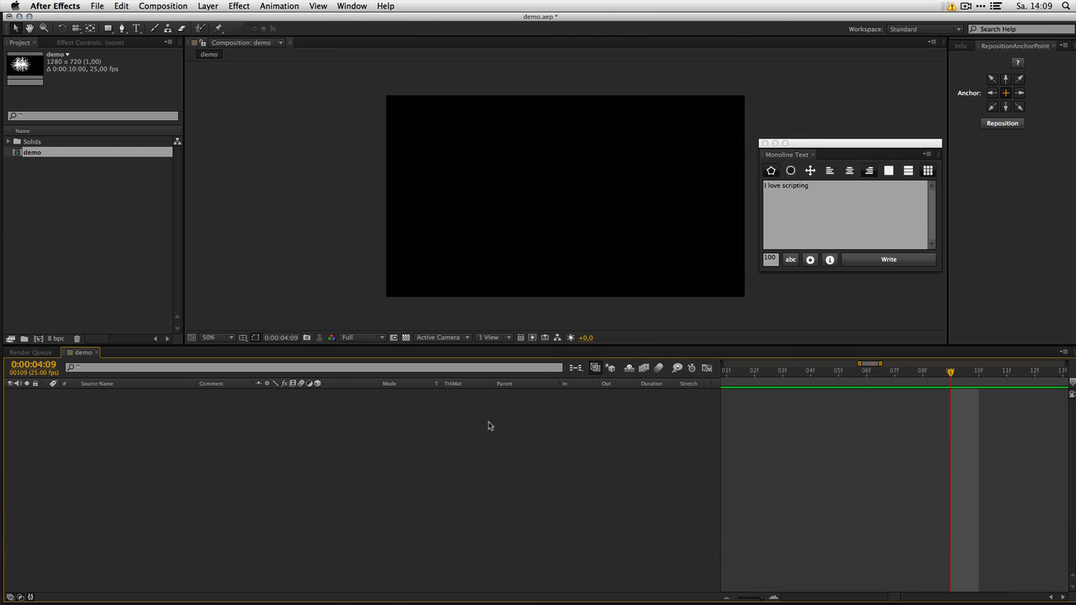
- Choose one layer per row and a different output style, and break the phrase into lines
{"action": "left_click", "coordinate": [909, 174]}
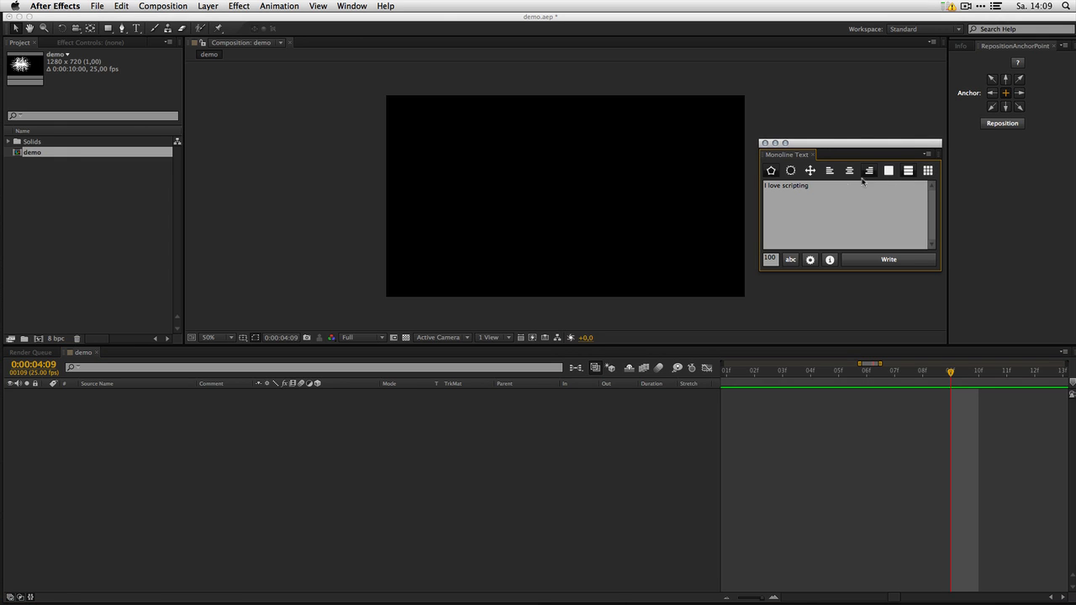
{"action": "left_click", "coordinate": [790, 171]}
{"action": "left_click", "coordinate": [817, 195]}
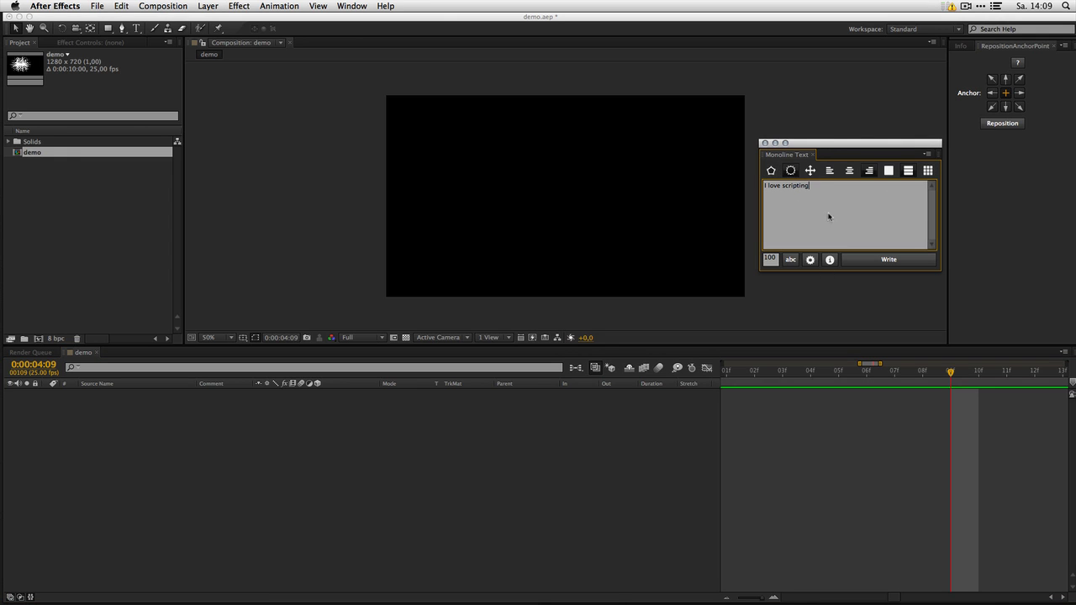
{"action": "key", "text": "Left"}
{"action": "key", "text": "Left"}
{"action": "key", "text": "Left"}
{"action": "key", "text": "Left"}
{"action": "key", "text": "Left"}
{"action": "key", "text": "Left"}
{"action": "key", "text": "Left"}
{"action": "key", "text": "Left"}
{"action": "key", "text": "Left"}
{"action": "key", "text": "Return"}
{"action": "key", "text": "Return"}
- Write the text as monoline row layers, then write it again one layer per character
{"action": "left_click", "coordinate": [868, 262]}
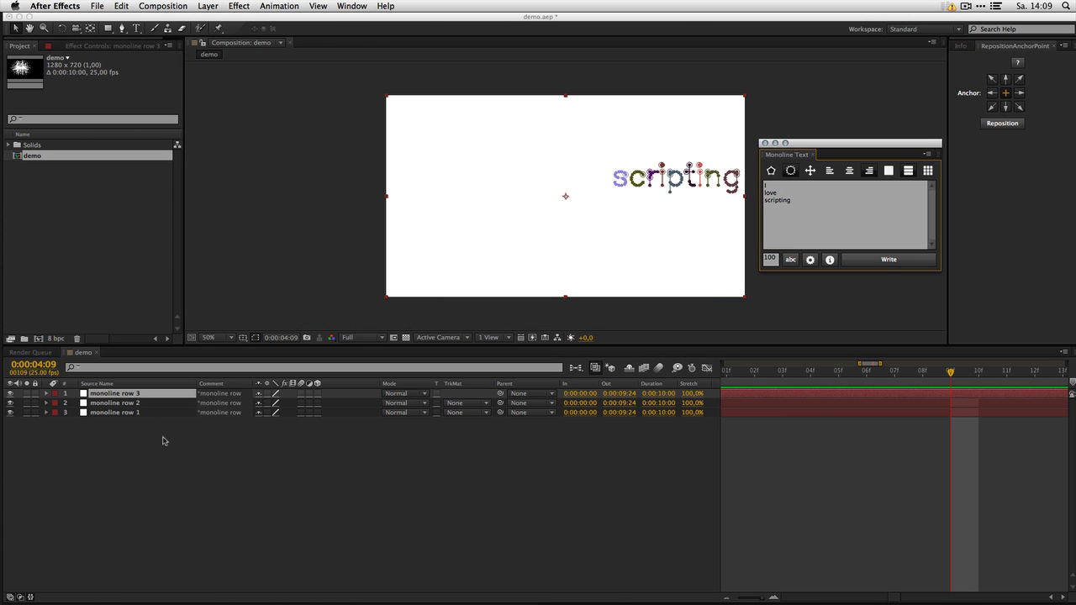
{"action": "key", "text": "super+Down"}
{"action": "key", "text": "super+Down"}
{"action": "left_click", "coordinate": [119, 393]}
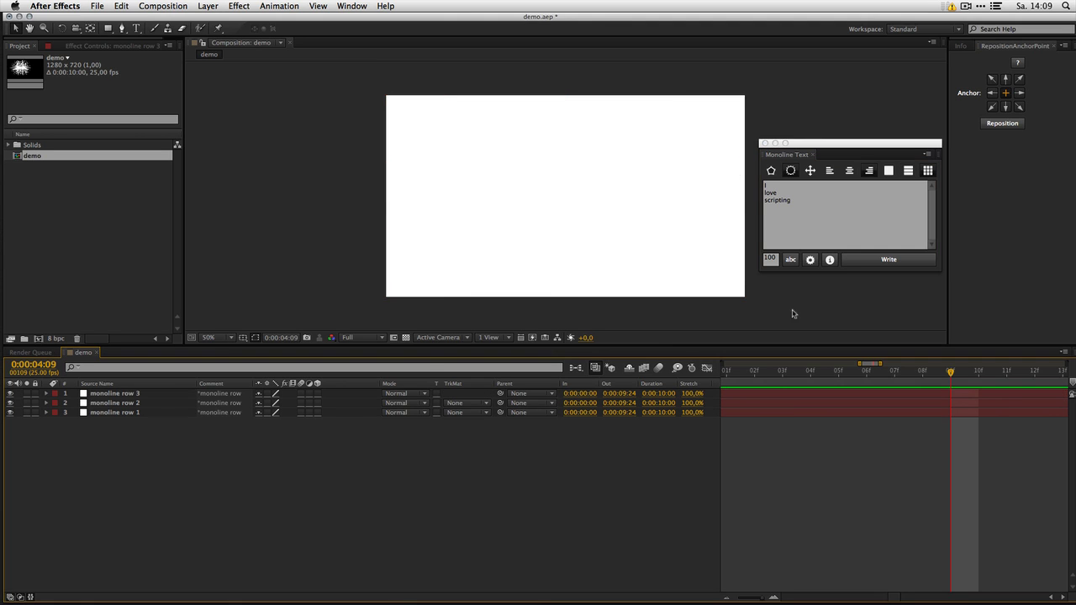
{"action": "left_click", "coordinate": [879, 263]}
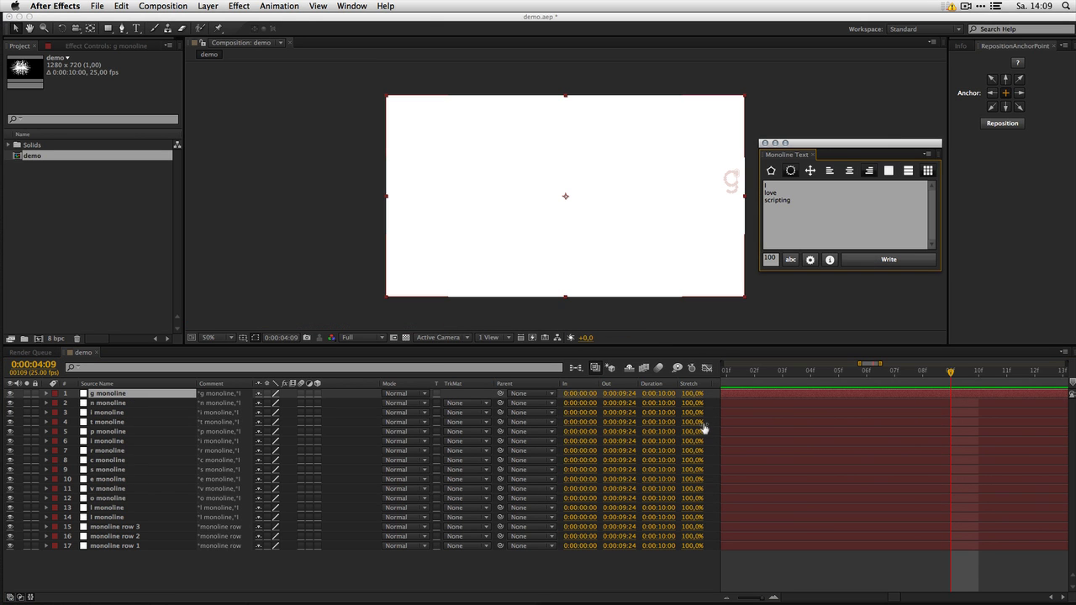
- Delete all layers, add a new black solid, and change the Monoline Text output mode
{"action": "key", "text": "super+a"}
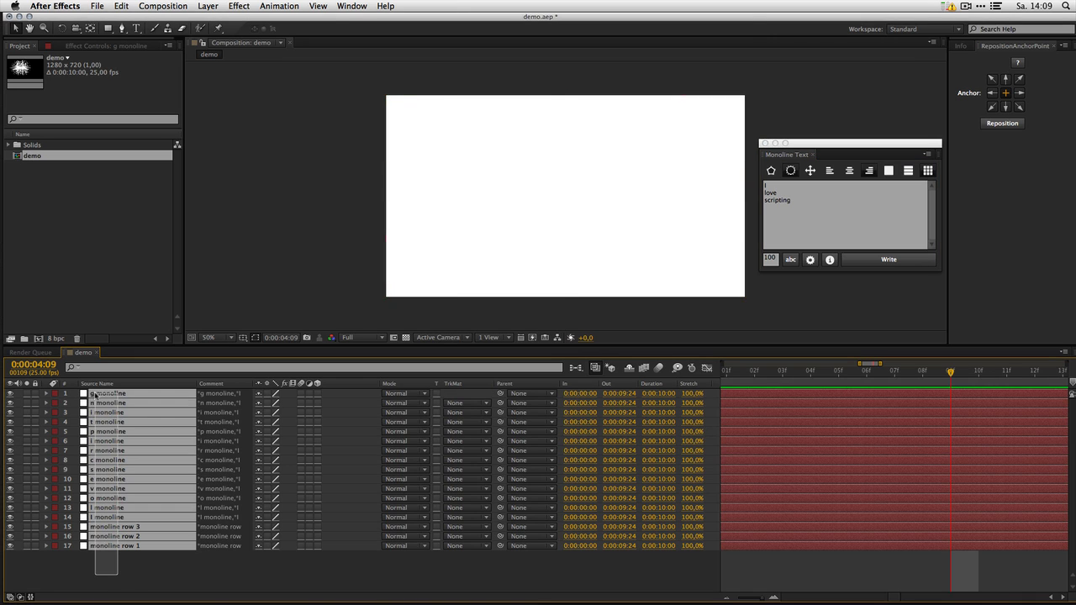
{"action": "key", "text": "Delete"}
{"action": "key", "text": "super+y"}
{"action": "key", "text": "Return"}
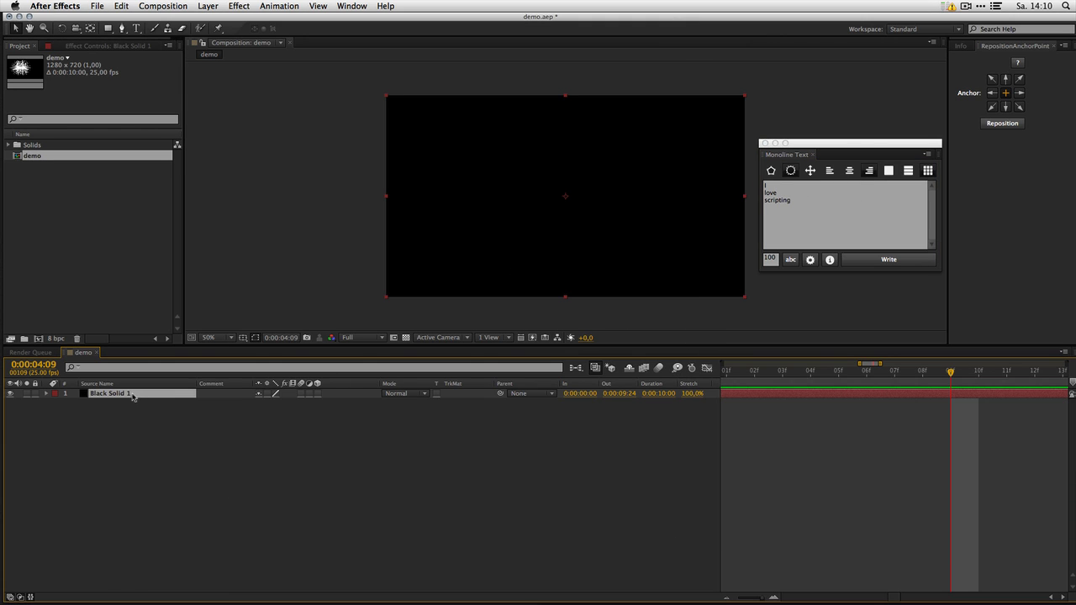
{"action": "left_click", "coordinate": [866, 203]}
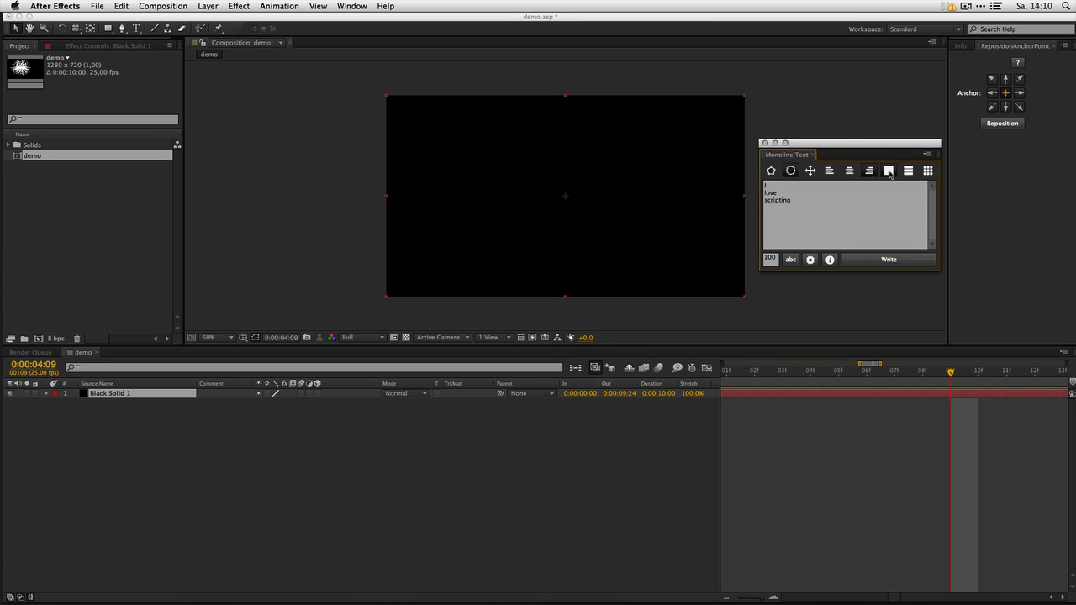
{"action": "left_click", "coordinate": [878, 262]}
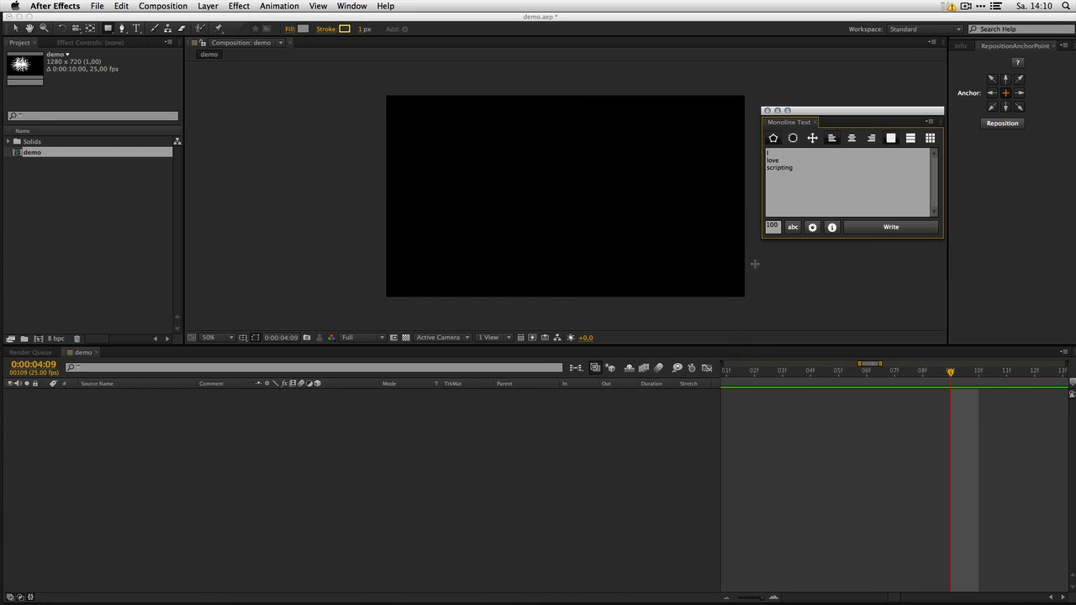
- Write the text as a monoline shape layer and reselect it
{"action": "left_click", "coordinate": [893, 229]}
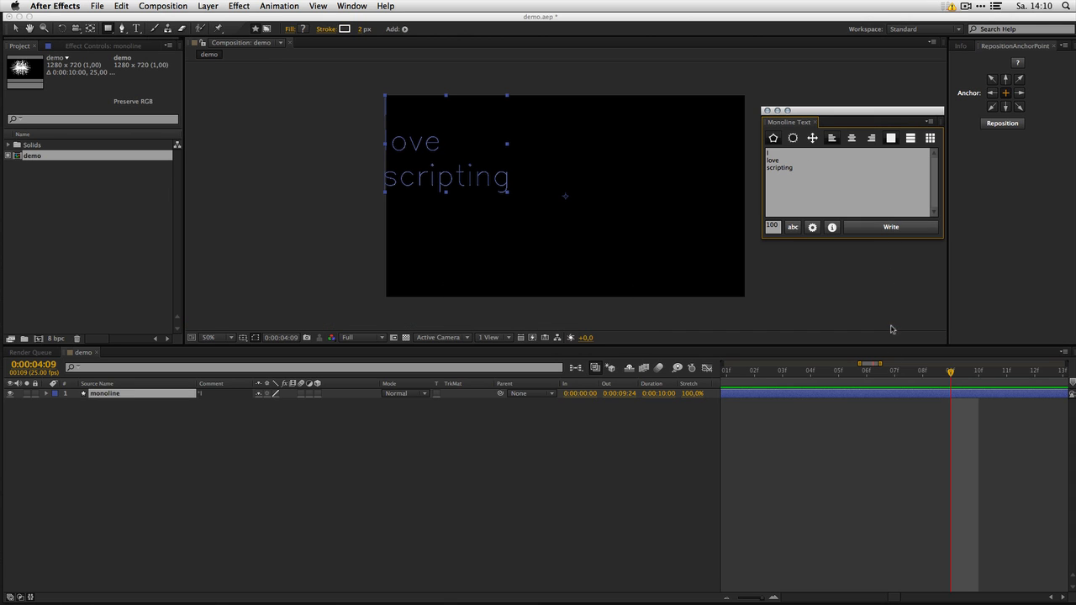
{"action": "left_click", "coordinate": [153, 424]}
{"action": "left_click", "coordinate": [116, 397]}
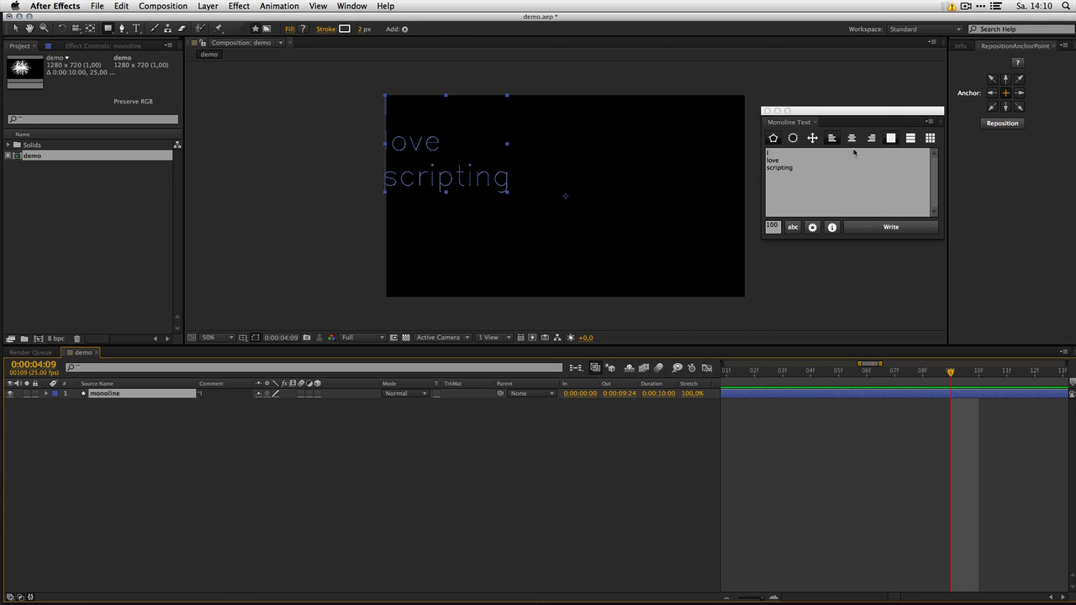
- Replace 'scripting' with 'it' and write the right-aligned text as a shape layer
{"action": "left_click", "coordinate": [809, 178]}
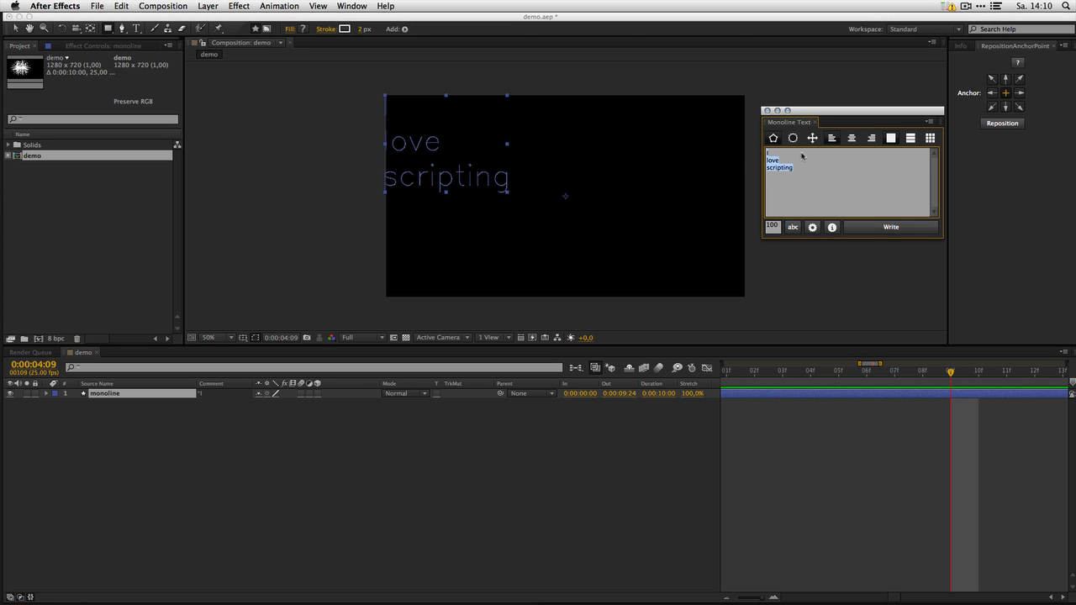
{"action": "left_click_drag", "start_coordinate": [802, 178], "coordinate": [743, 178]}
{"action": "type", "text": "it too"}
{"action": "left_click", "coordinate": [895, 230]}
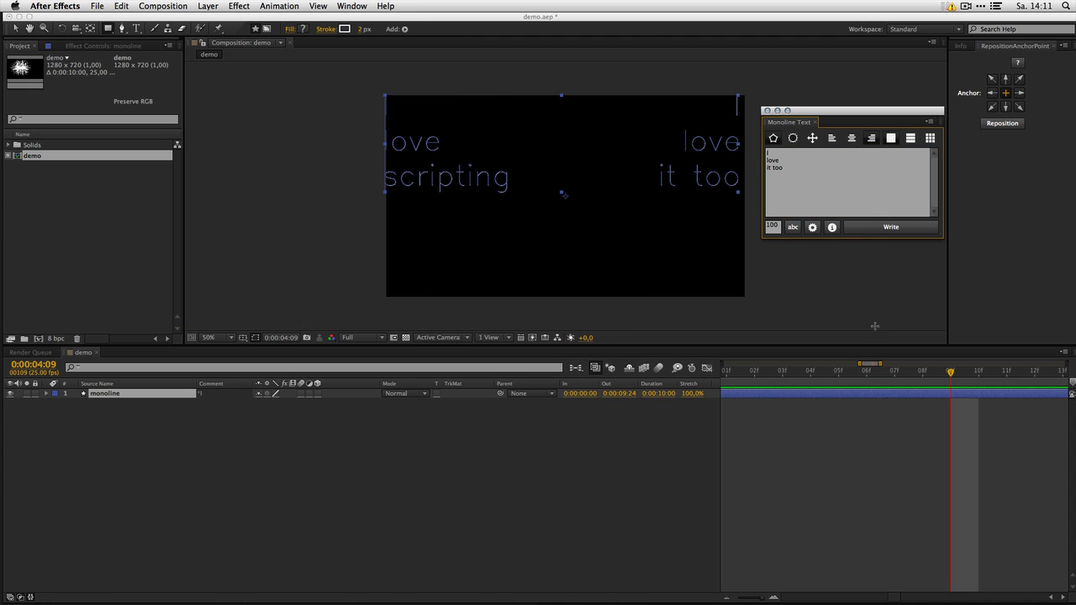
{"action": "left_click", "coordinate": [144, 400]}
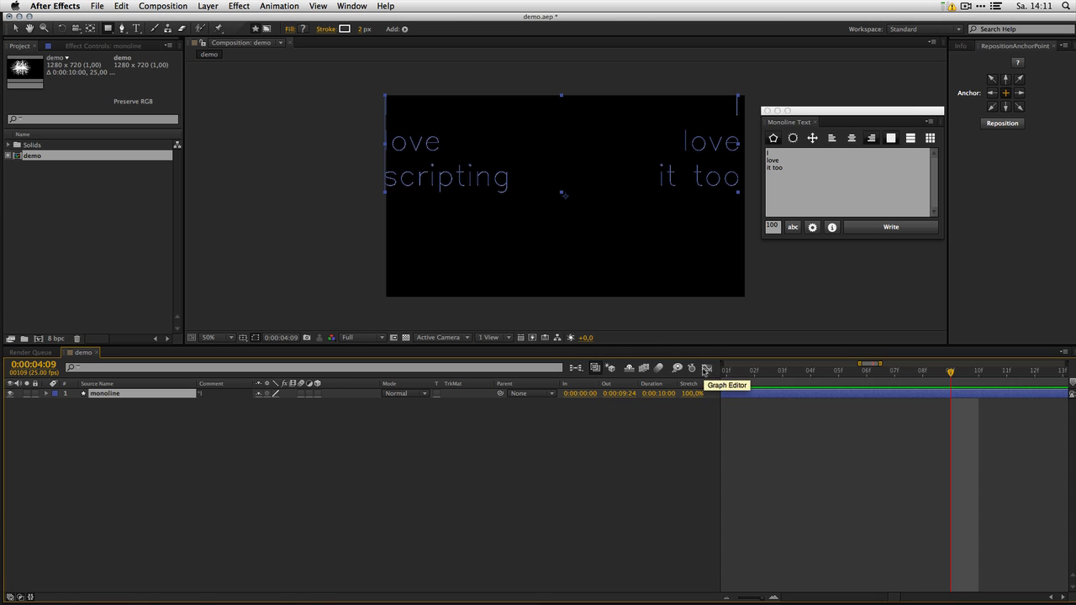
- Delete the written layer and fill the text box with the full simplex character set
{"action": "key", "text": "Delete"}
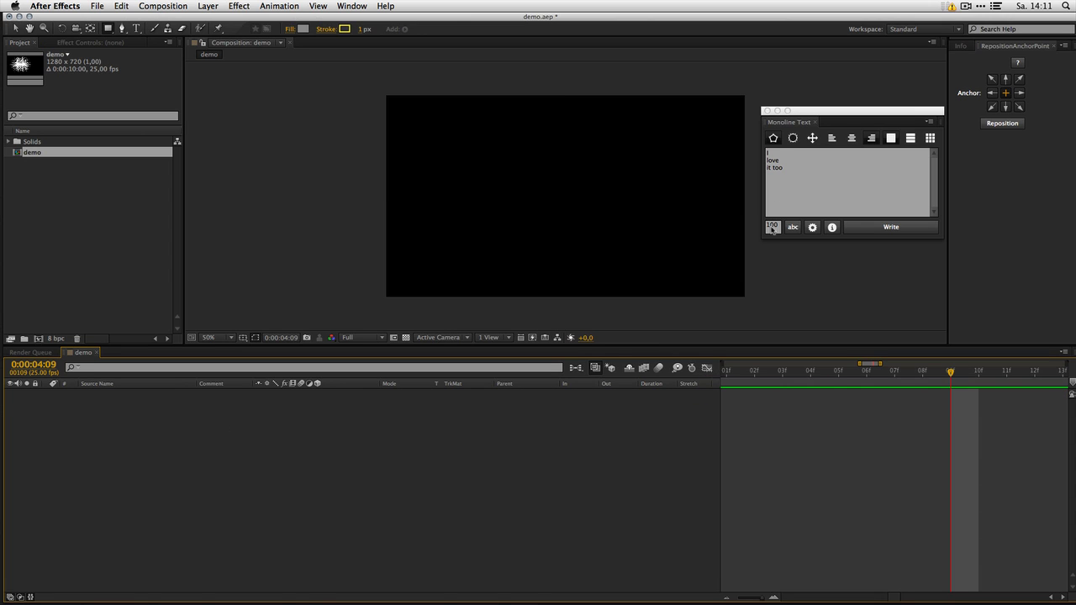
{"action": "left_click", "coordinate": [771, 228]}
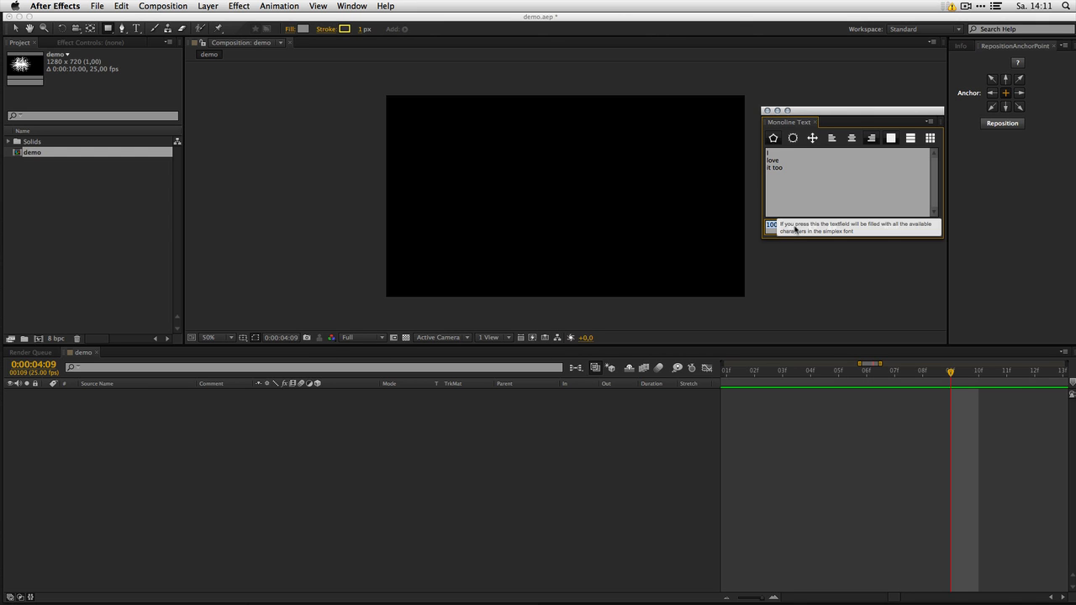
{"action": "left_click", "coordinate": [793, 227]}
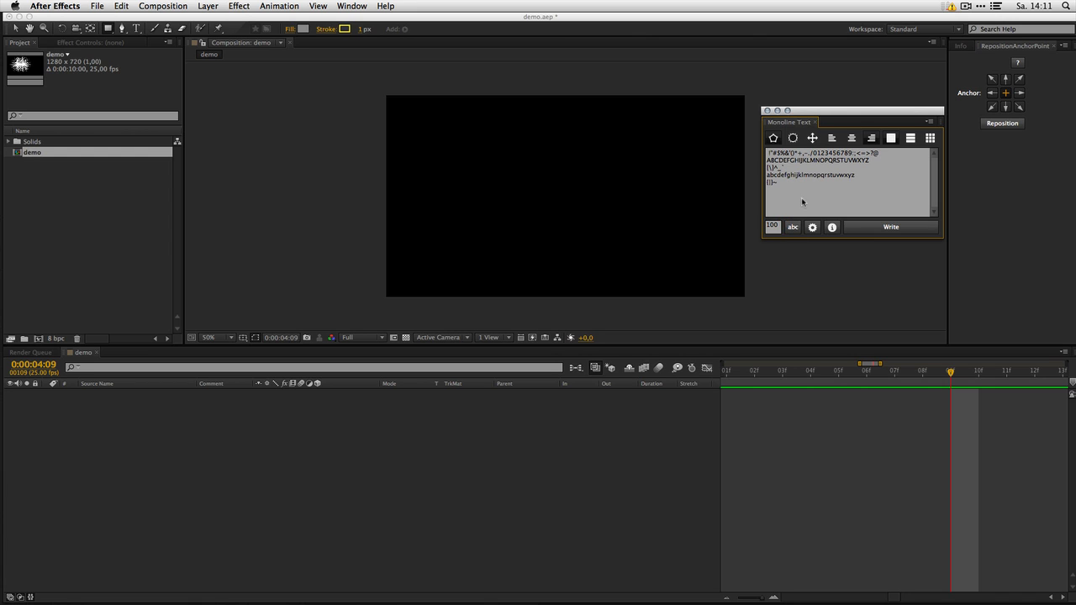
{"action": "key", "text": "super+a"}
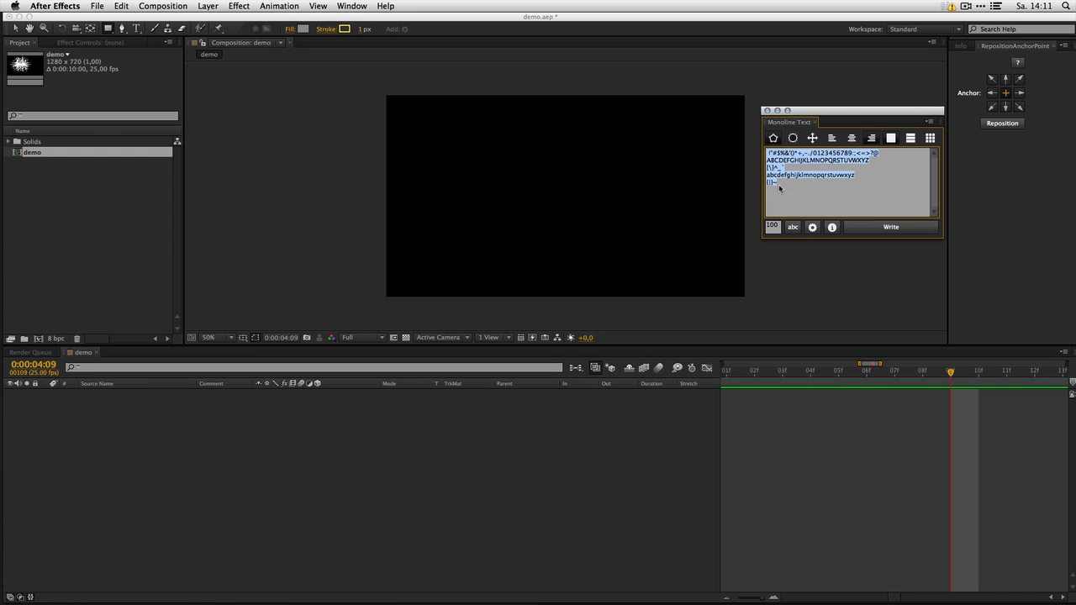
- In Monoline Text settings keep roving keys on, set solid colour to 0.5, and write the masks
{"action": "left_click", "coordinate": [812, 227]}
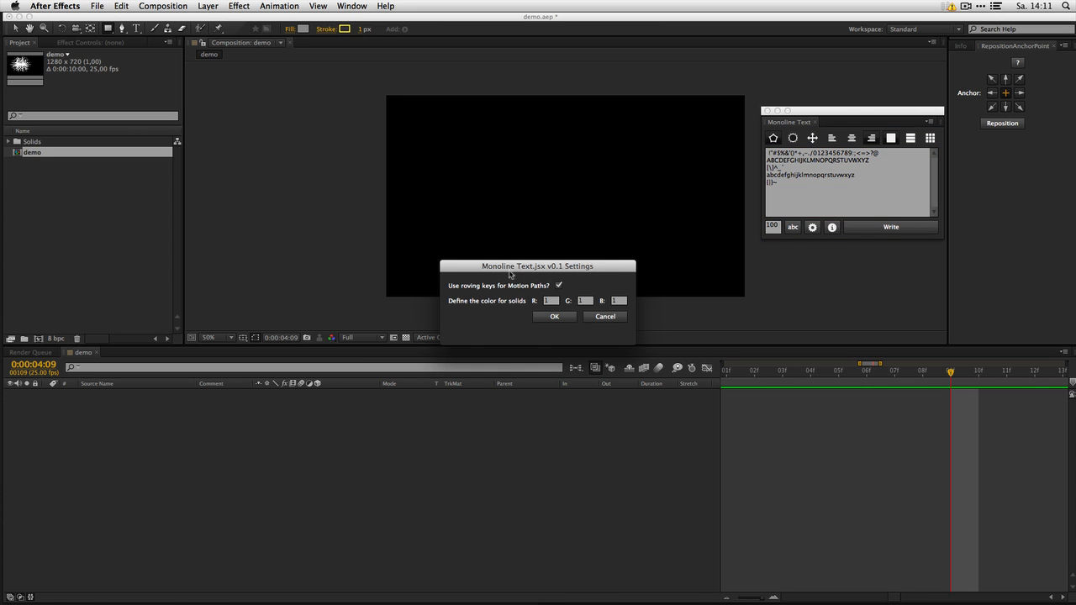
{"action": "left_click_drag", "start_coordinate": [508, 271], "coordinate": [520, 256]}
{"action": "left_click", "coordinate": [569, 271]}
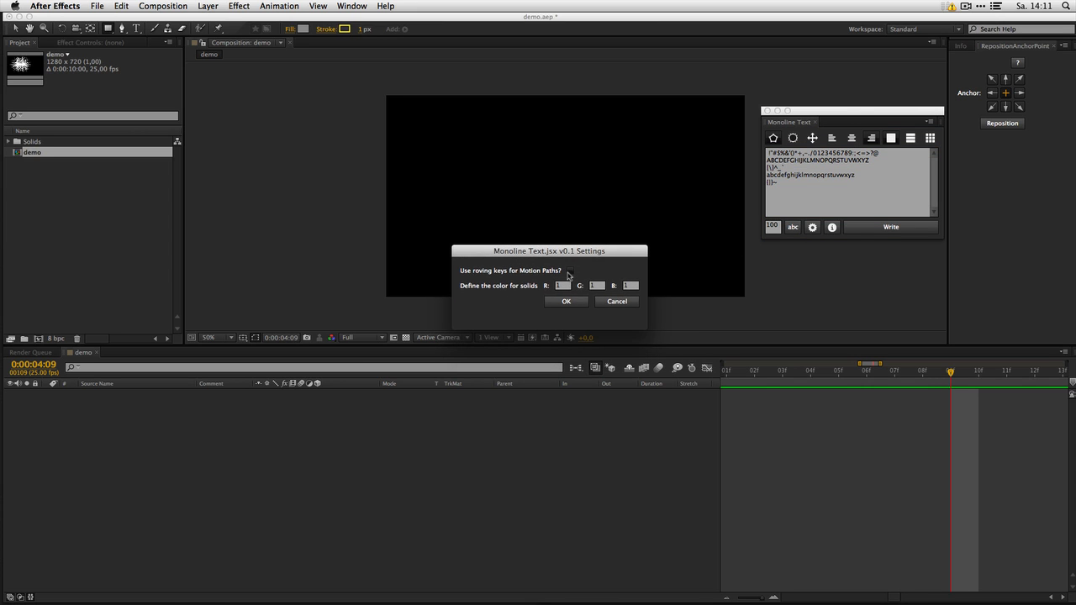
{"action": "left_click", "coordinate": [569, 272]}
{"action": "left_click", "coordinate": [561, 286]}
{"action": "key", "text": "Tab"}
{"action": "key", "text": "Tab"}
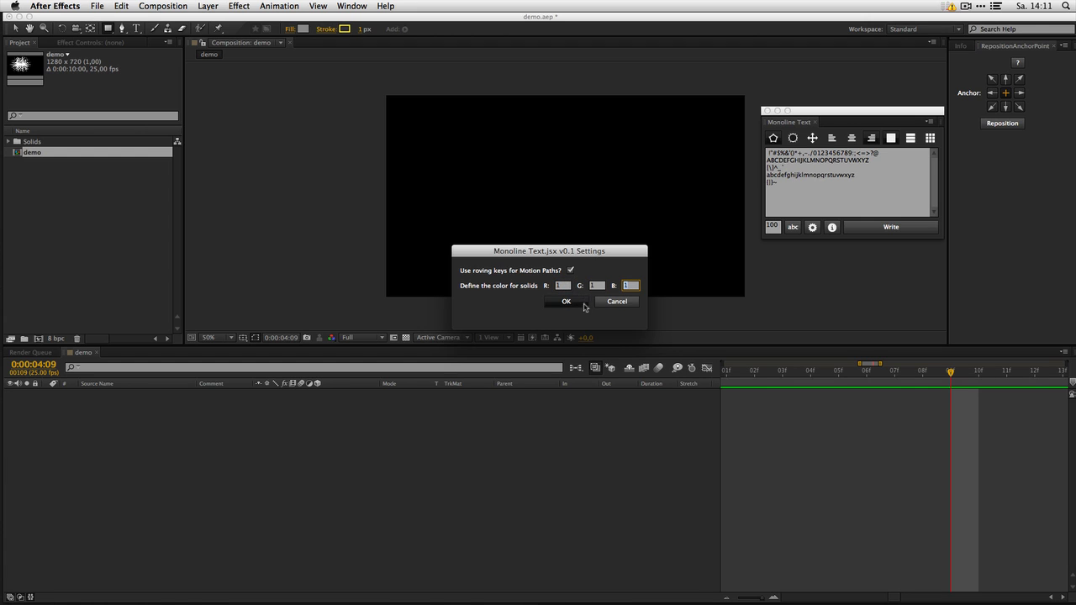
{"action": "left_click", "coordinate": [565, 285]}
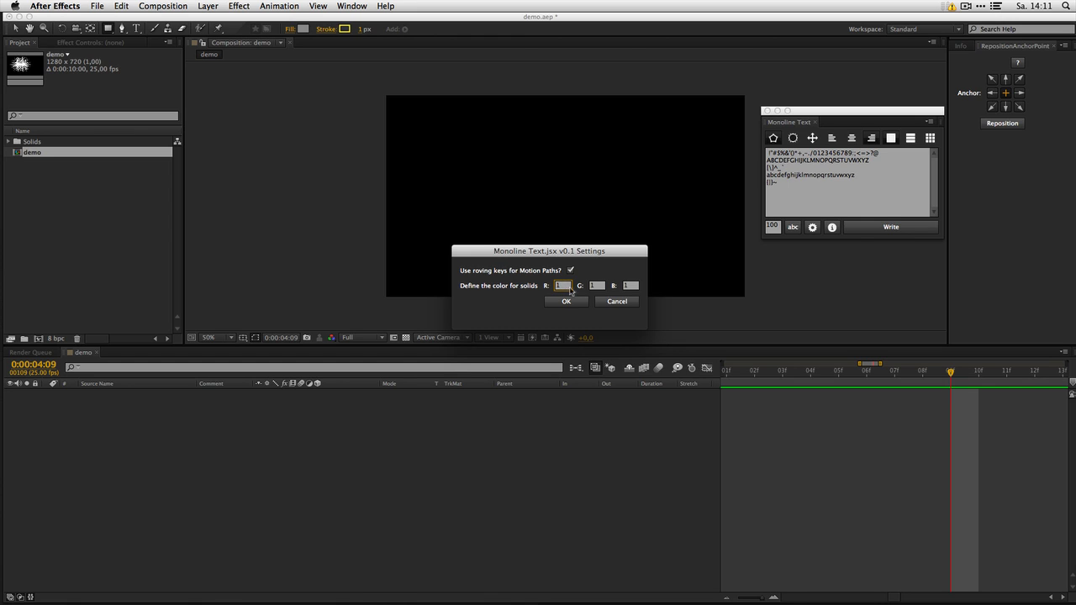
{"action": "type", "text": "0.5"}
{"action": "key", "text": "Tab"}
{"action": "key", "text": "Tab"}
{"action": "type", "text": "0.5"}
{"action": "left_click", "coordinate": [566, 301]}
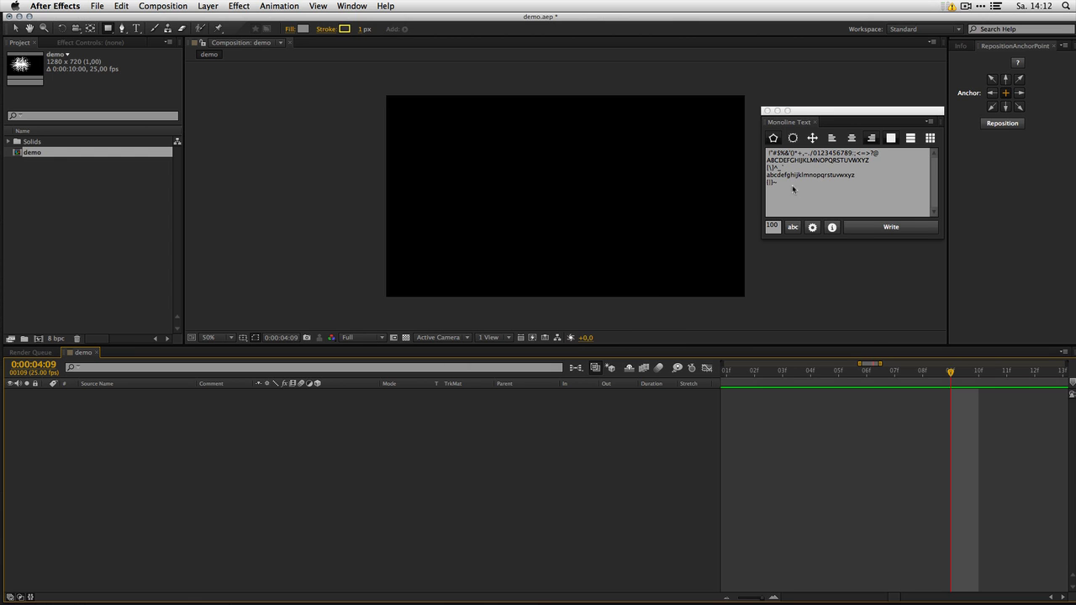
{"action": "left_click", "coordinate": [870, 227]}
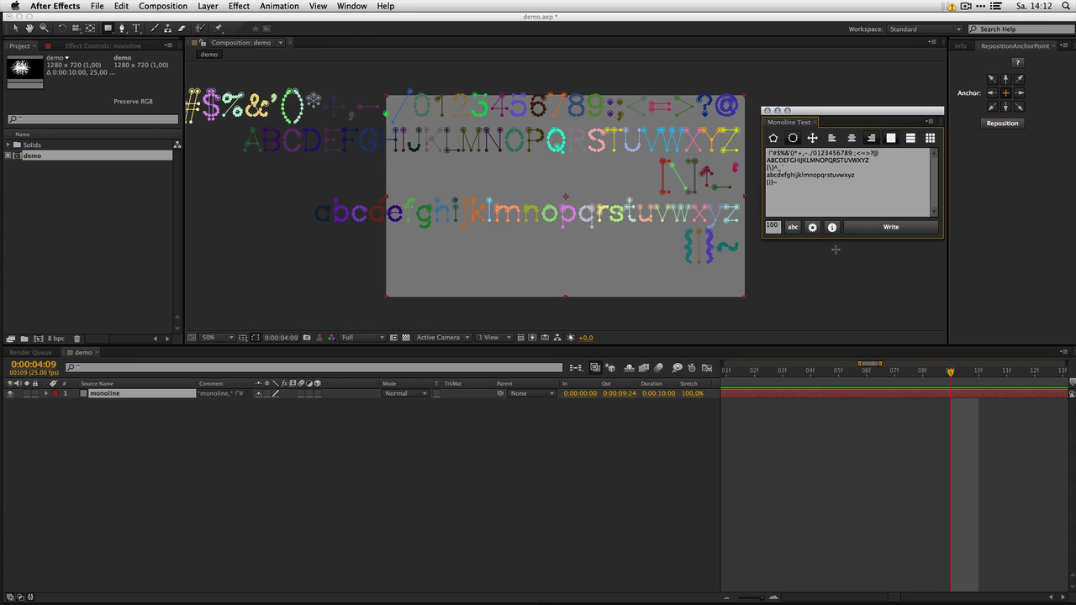
{"action": "left_click", "coordinate": [143, 393]}
{"action": "key", "text": "Delete"}
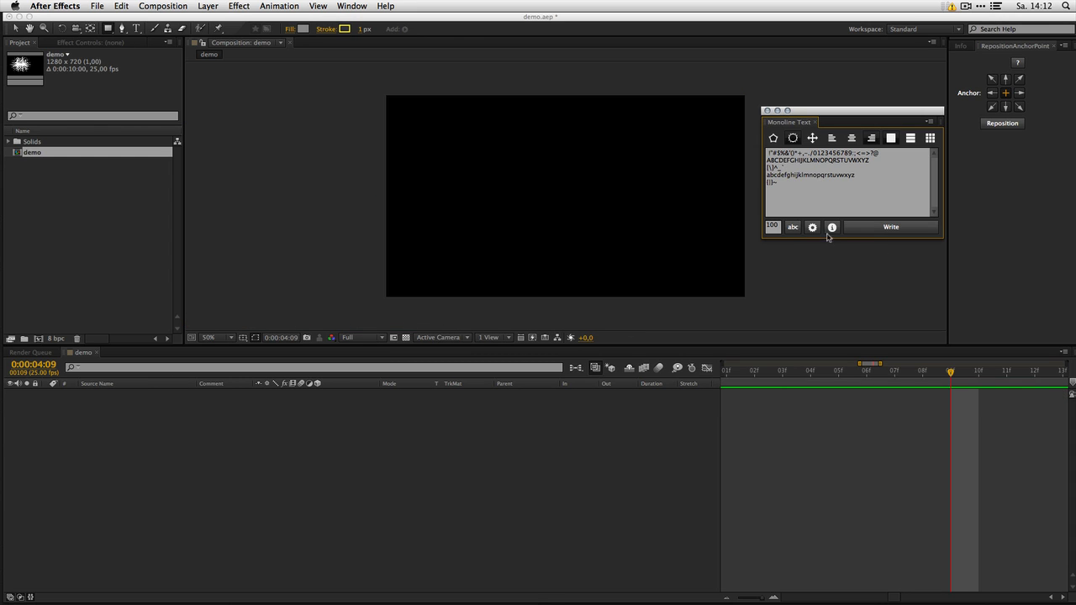
{"action": "left_click", "coordinate": [832, 229]}
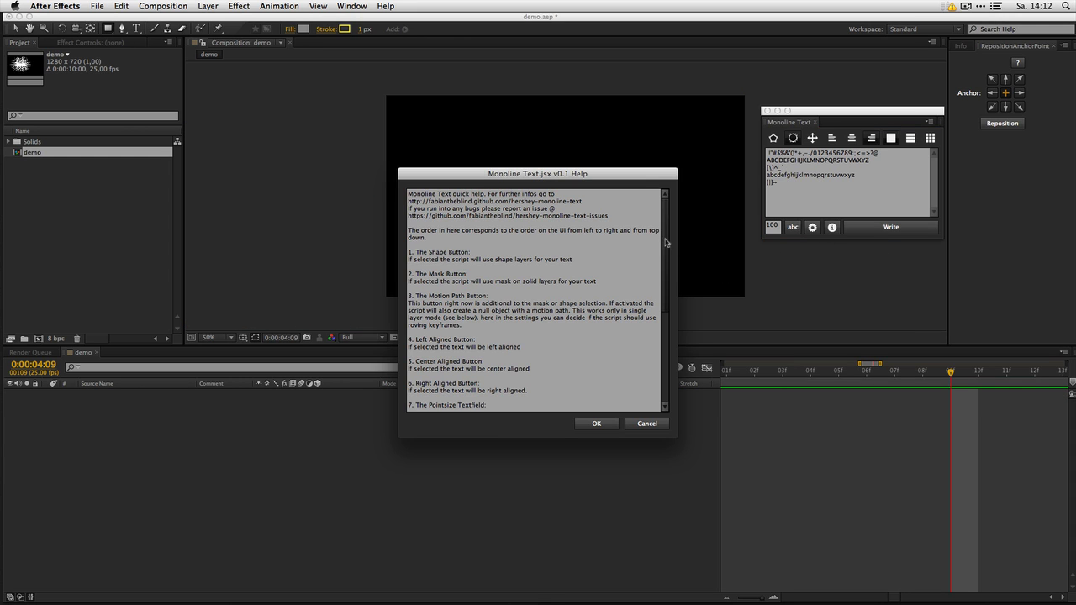
{"action": "scroll", "coordinate": [662, 240], "scroll_direction": "down", "scroll_amount": 5}
{"action": "scroll", "coordinate": [639, 242], "scroll_direction": "up", "scroll_amount": 5}
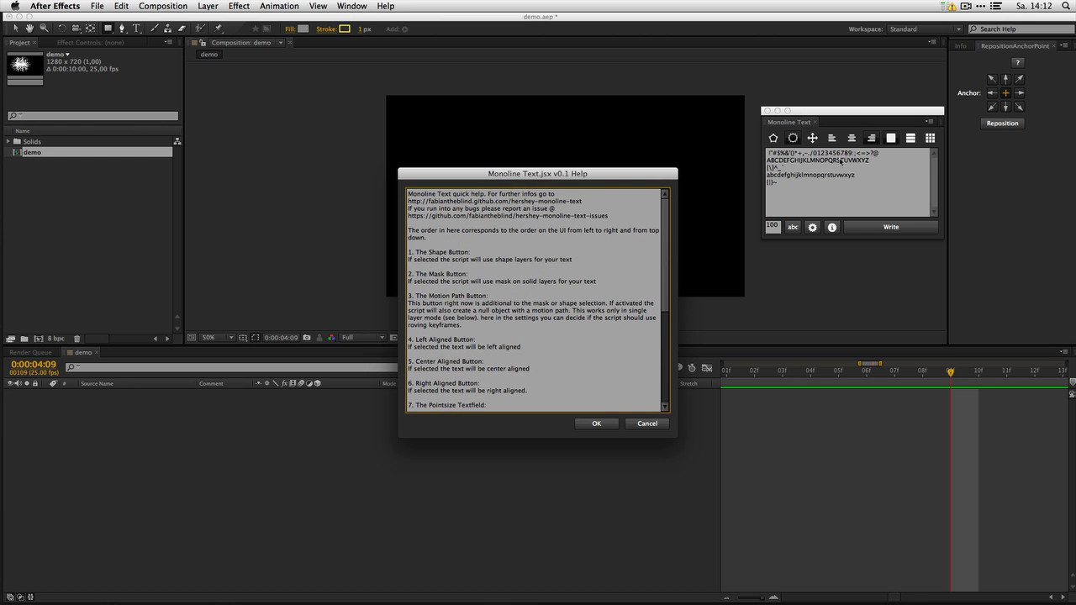
{"action": "left_click", "coordinate": [612, 426]}
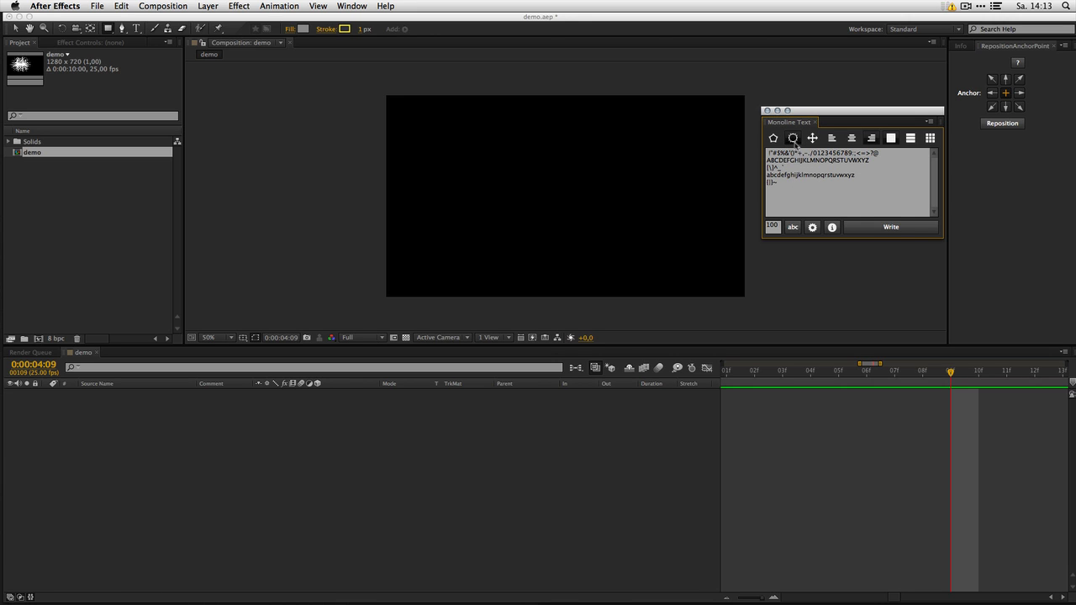
- Write the character set as masks on a solid and set its Stroke effect to All Masks
{"action": "left_click", "coordinate": [875, 227]}
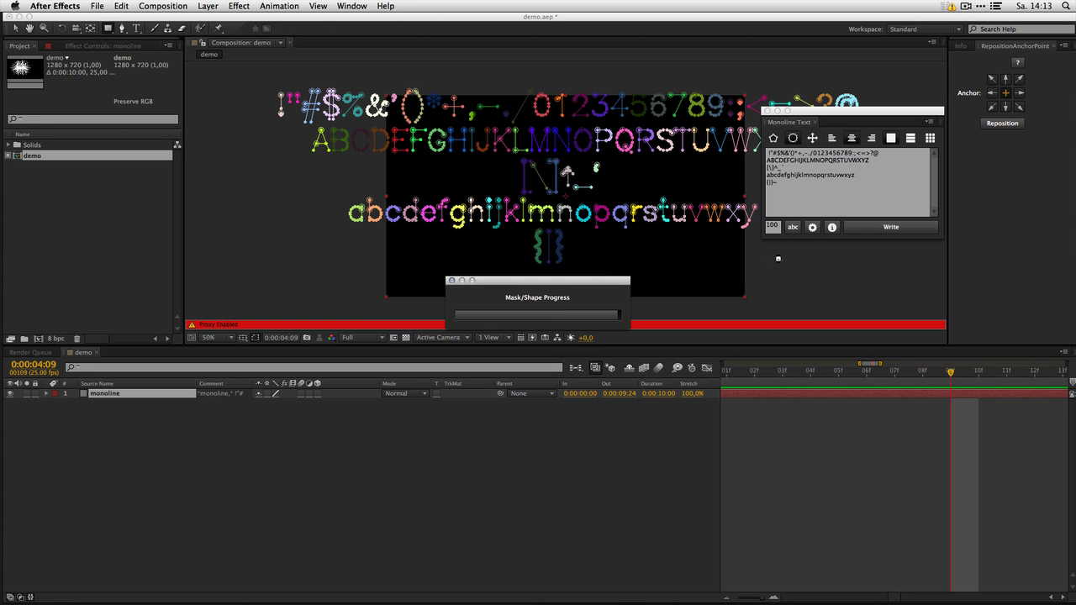
{"action": "left_click", "coordinate": [115, 78]}
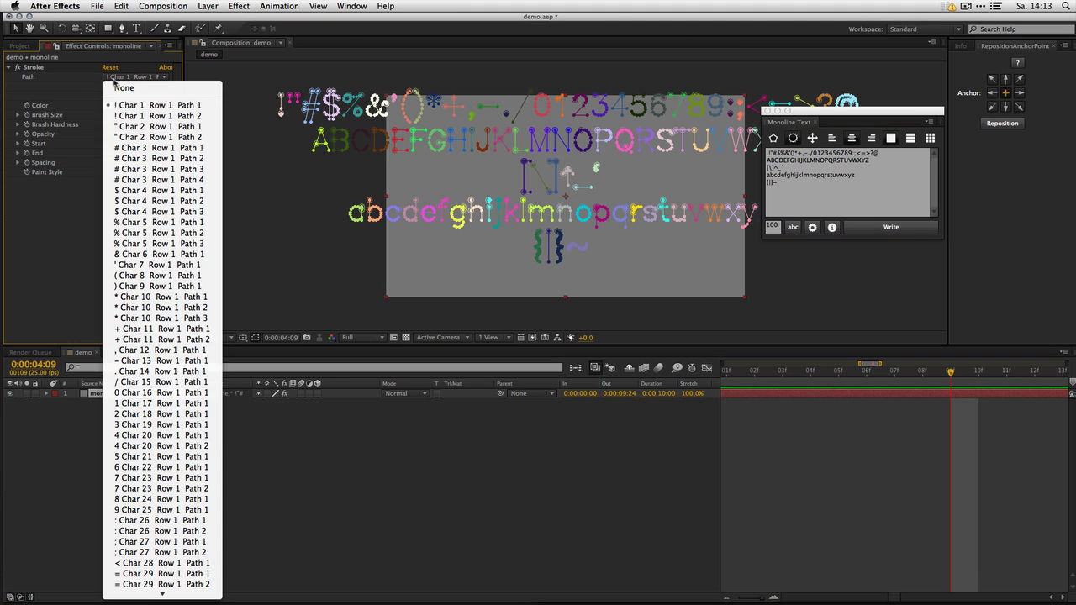
{"action": "left_click", "coordinate": [114, 80]}
{"action": "left_click", "coordinate": [107, 85]}
- Inspect the stroked letters and mask paths, then reselect the monoline layer
{"action": "left_click", "coordinate": [468, 474]}
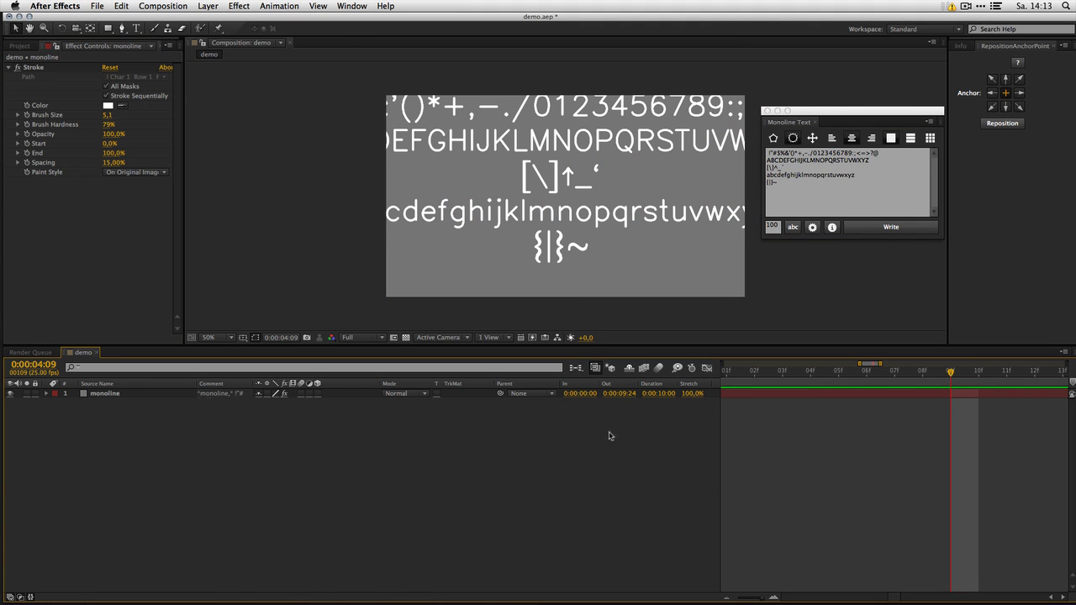
{"action": "left_click", "coordinate": [31, 68]}
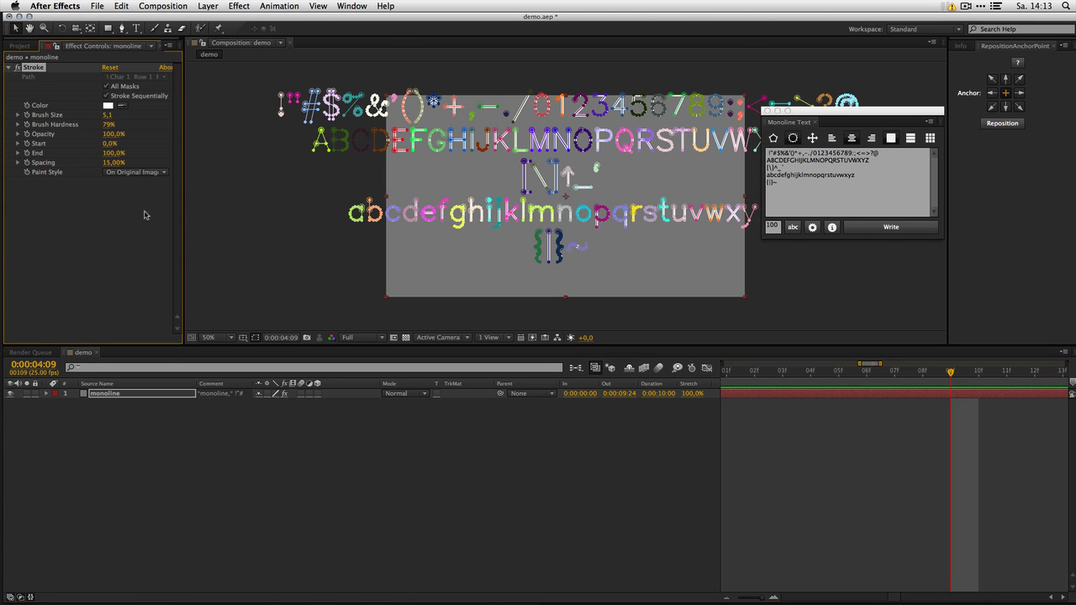
{"action": "left_click", "coordinate": [586, 196]}
{"action": "left_click", "coordinate": [144, 440]}
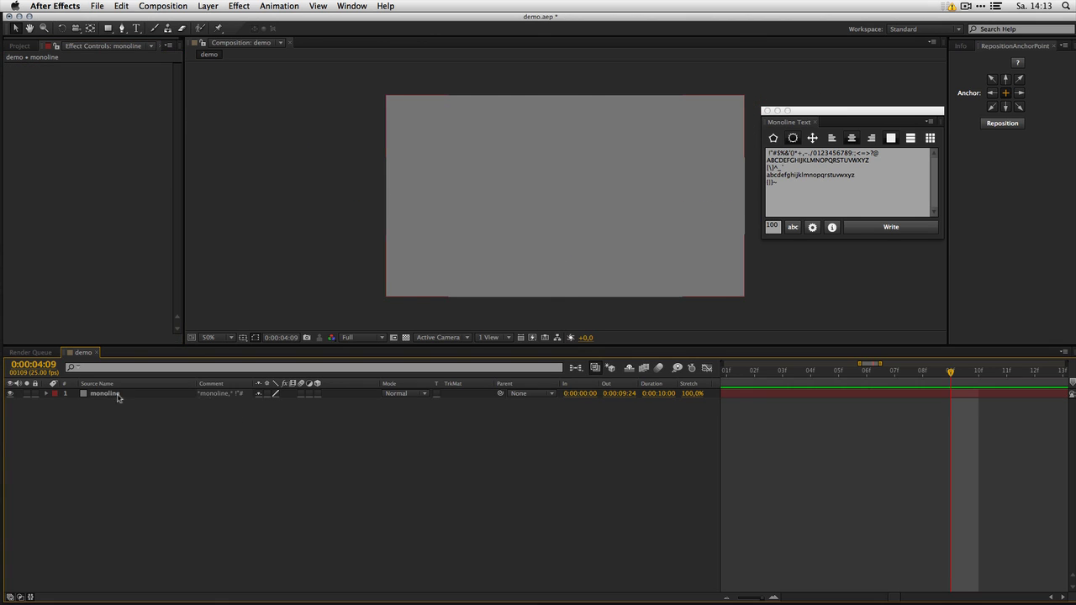
- Replace the solid with a monoline shape layer of the full character set and expand it
{"action": "key", "text": "Delete"}
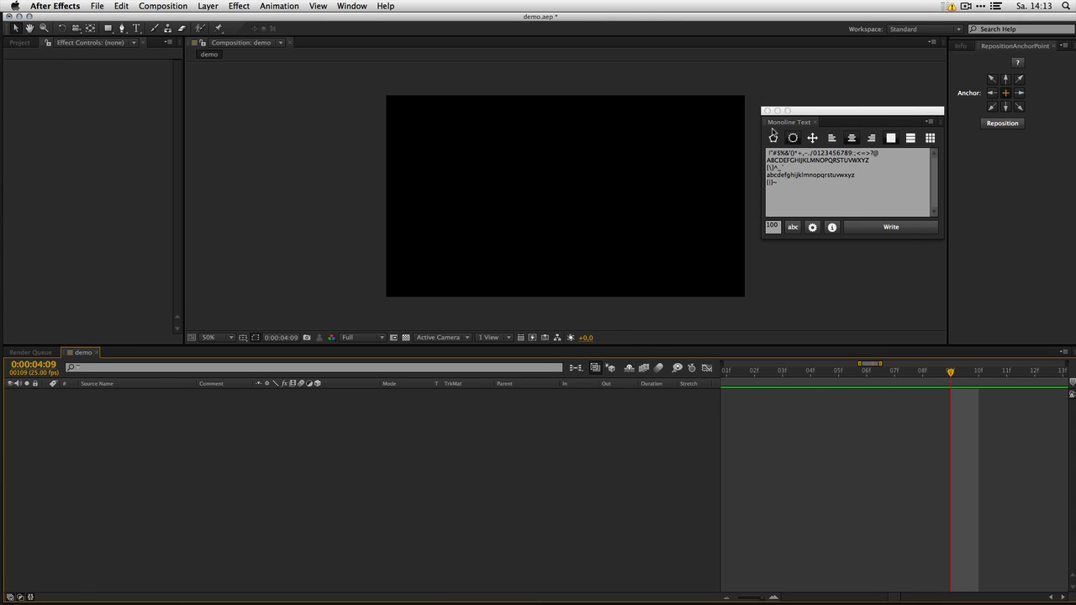
{"action": "left_click", "coordinate": [884, 230]}
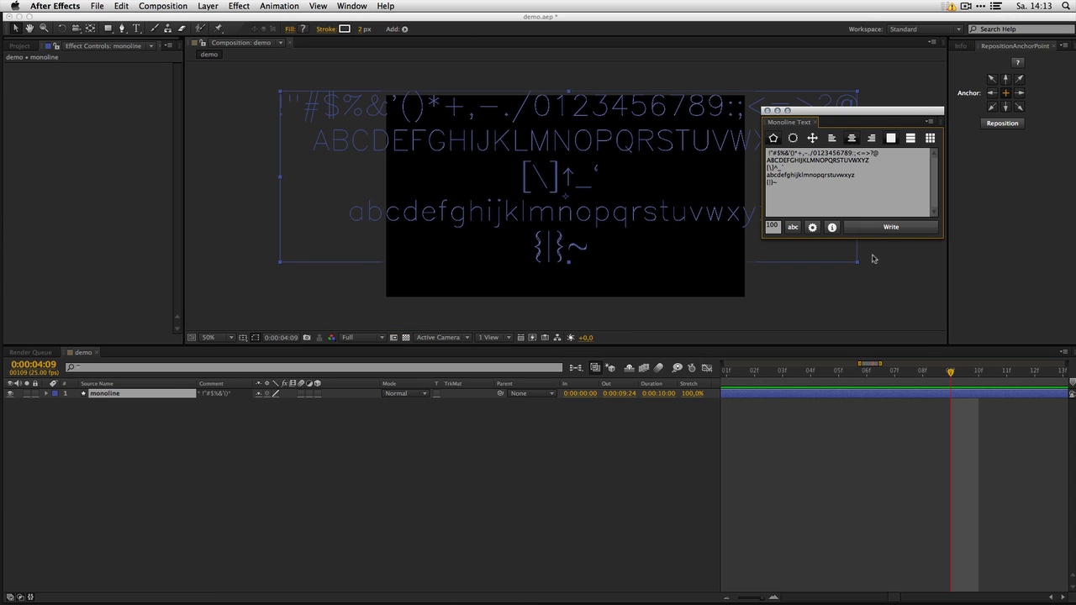
{"action": "left_click", "coordinate": [46, 394]}
{"action": "left_click", "coordinate": [373, 402]}
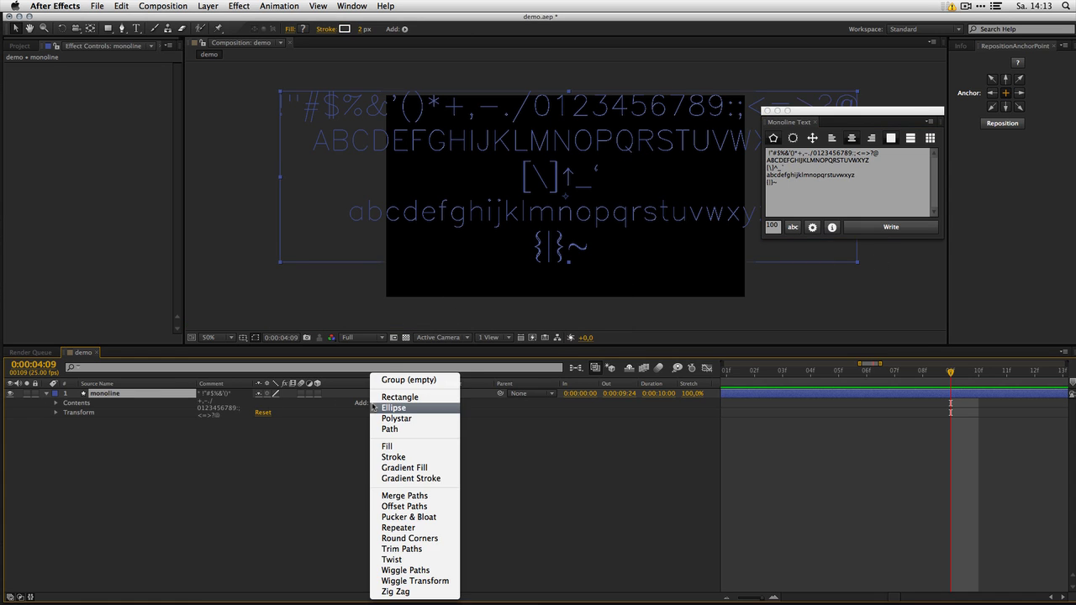
{"action": "left_click", "coordinate": [315, 439]}
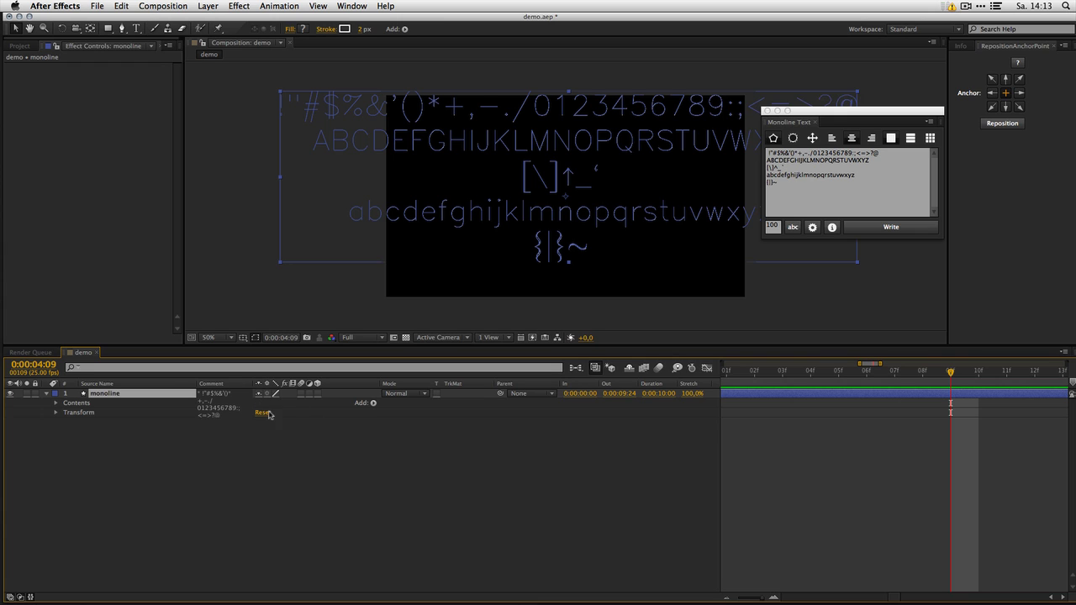